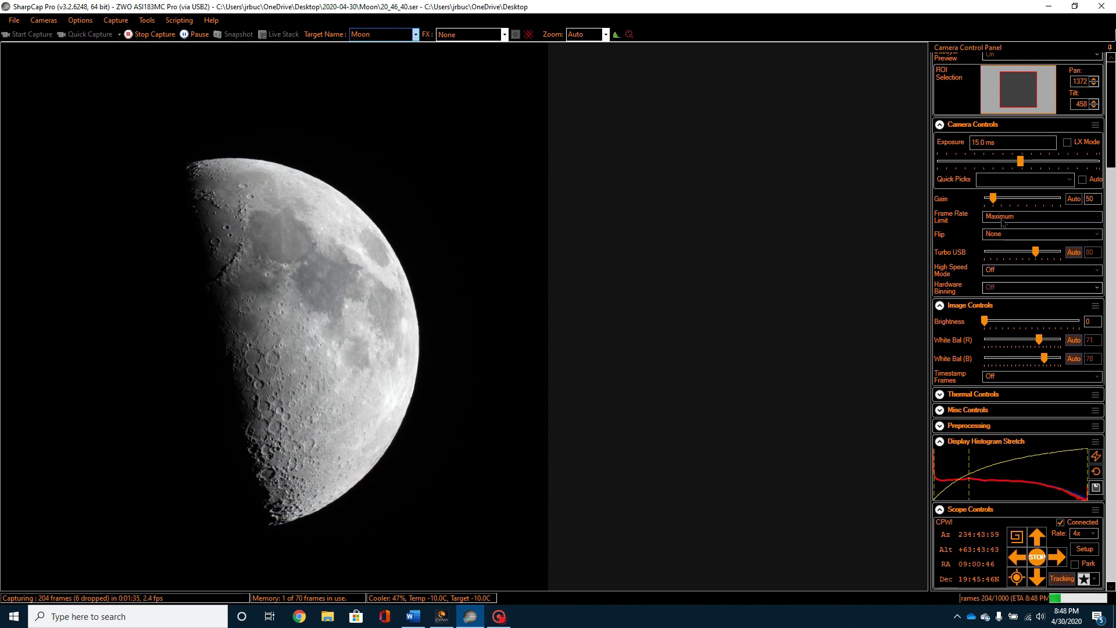
Step: Collapse SharpCap's Image Controls to reveal the histogram, then bring back the screen recorder
scroll(1000, 218, up, 3)
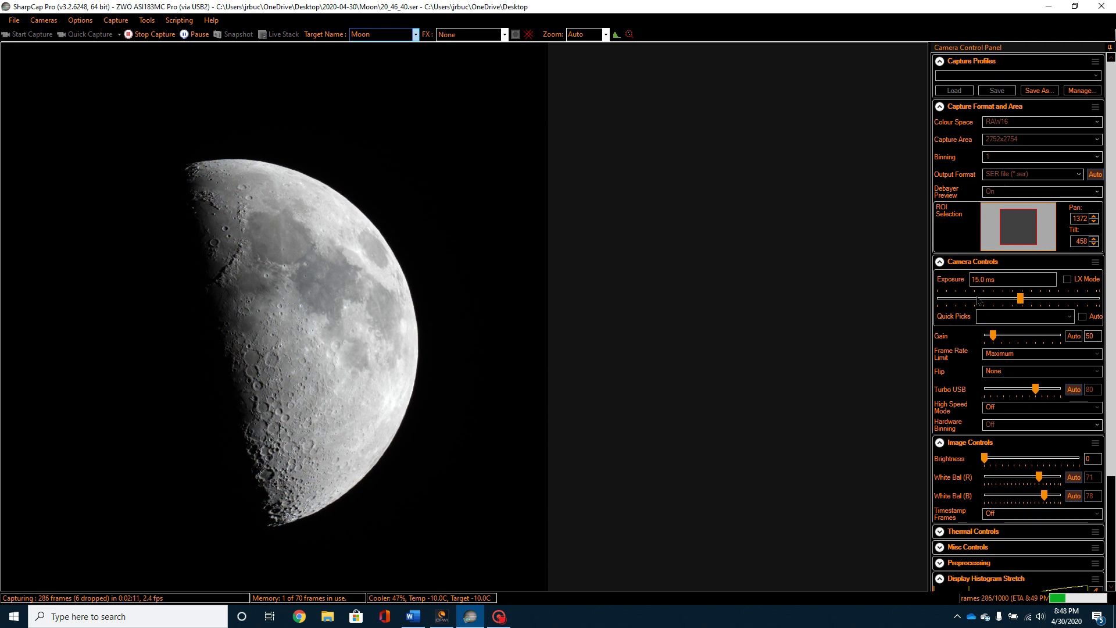
mouse_move(981, 295)
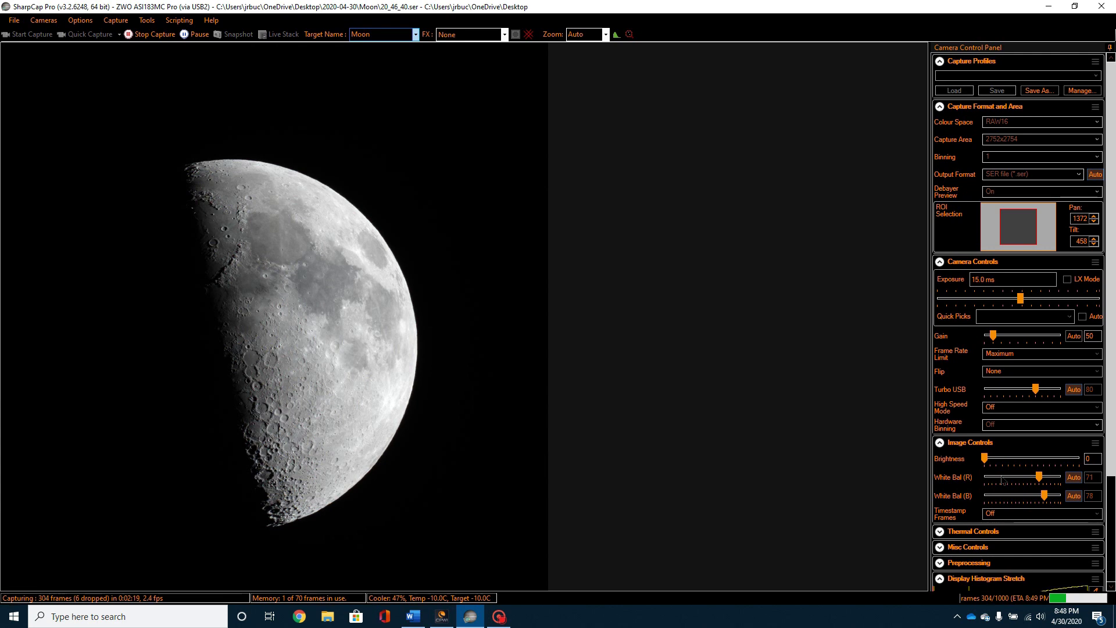
click(940, 446)
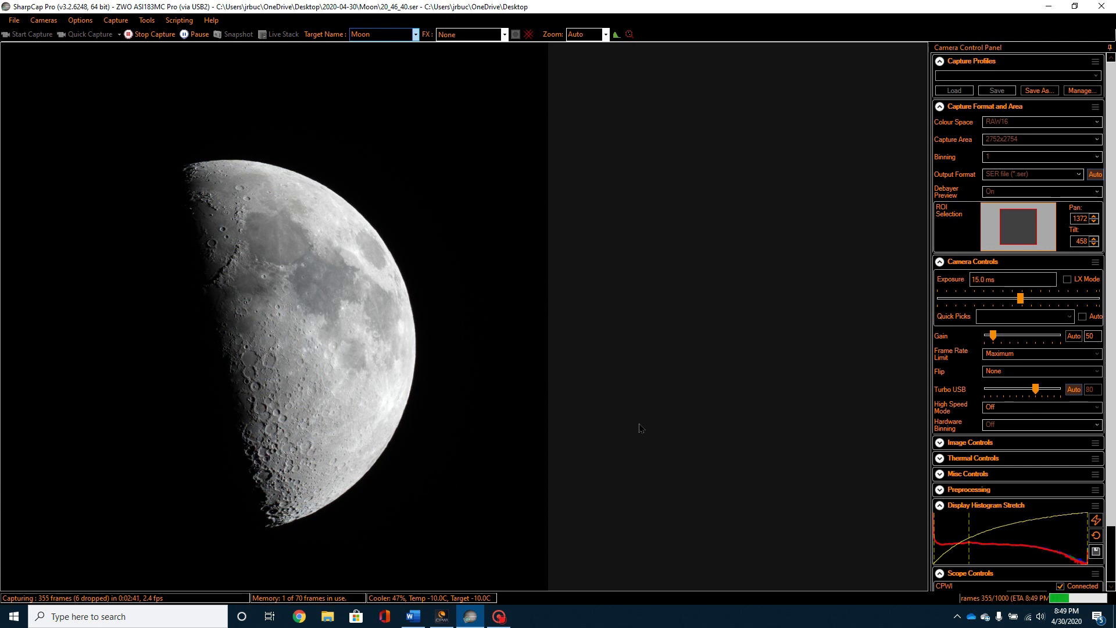
click(498, 621)
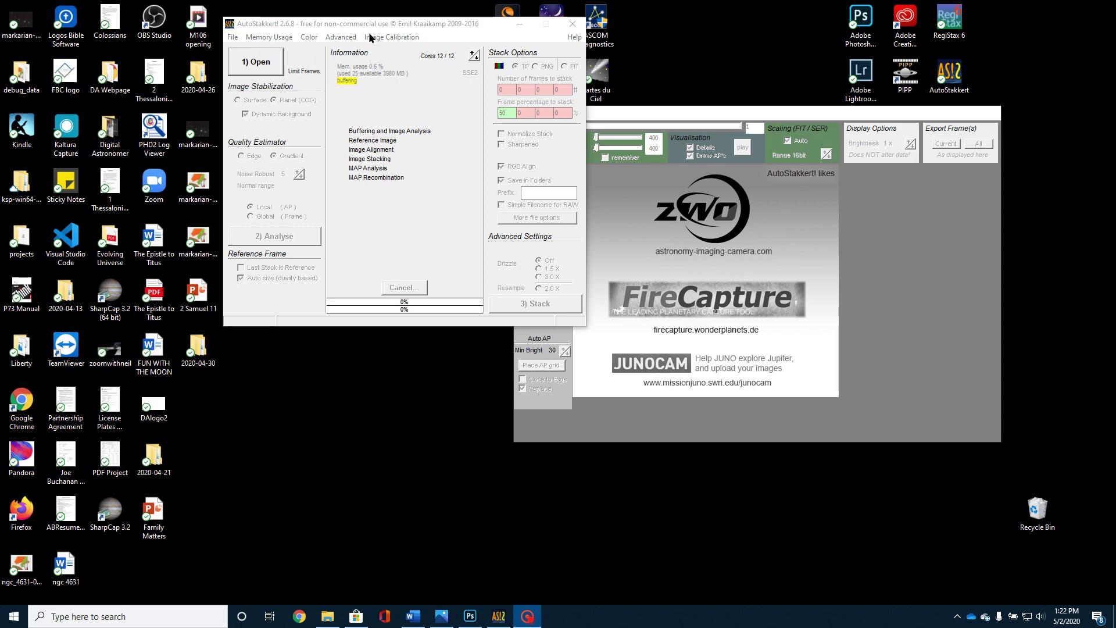
Step: Load 20_46_40.ser from the 2020-04-30 Moon folder into AutoStakkert! and minimize Explorer
double_click(194, 361)
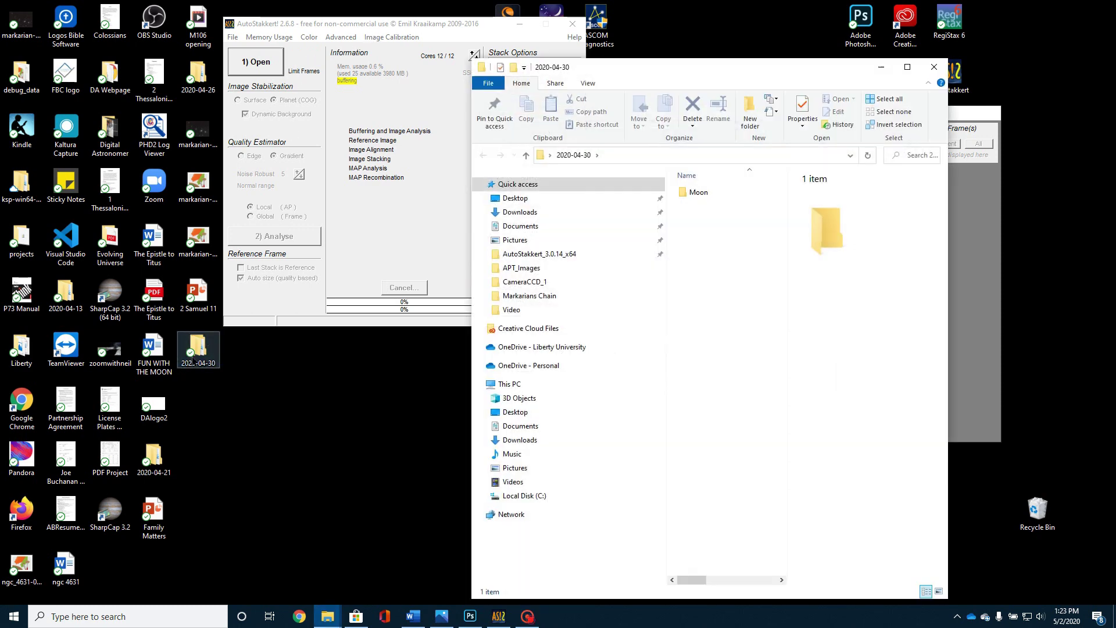
double_click(701, 193)
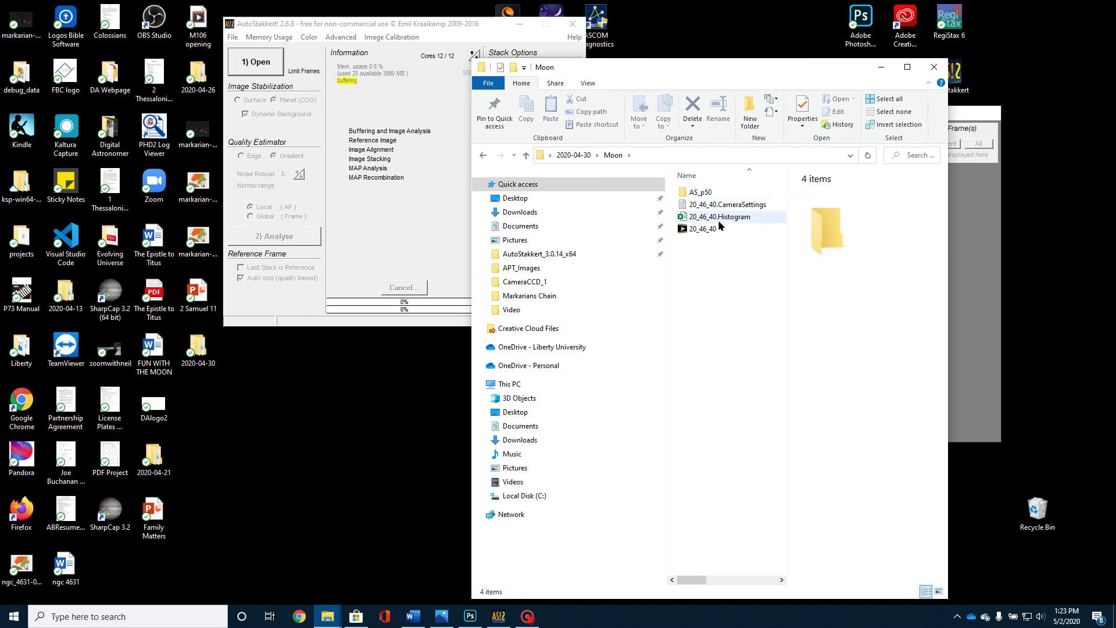
click(705, 233)
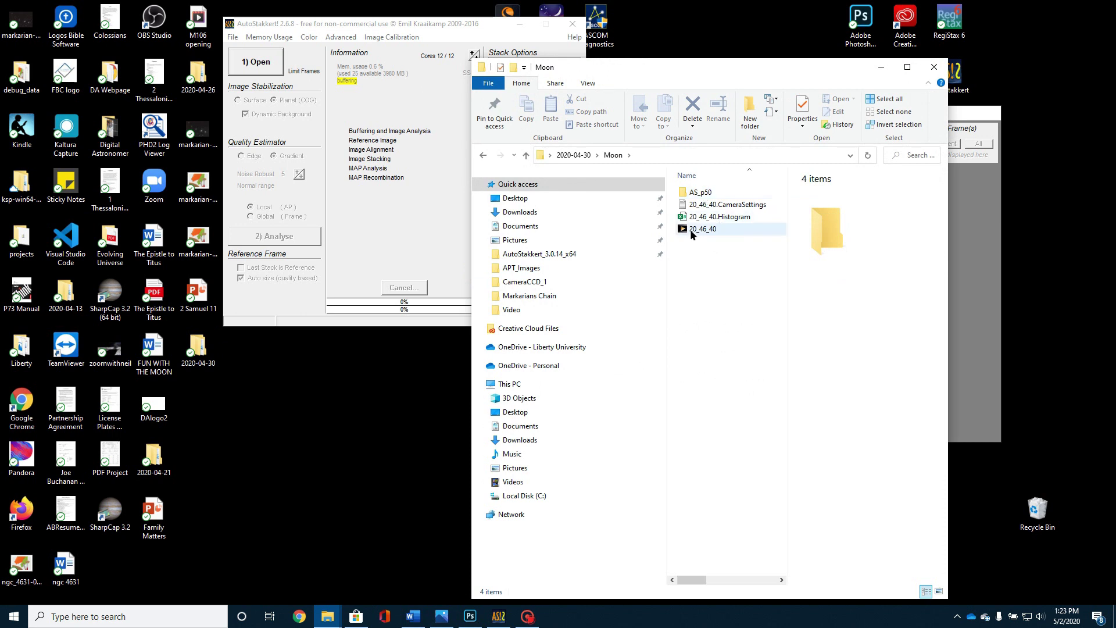
drag(697, 233, 254, 62)
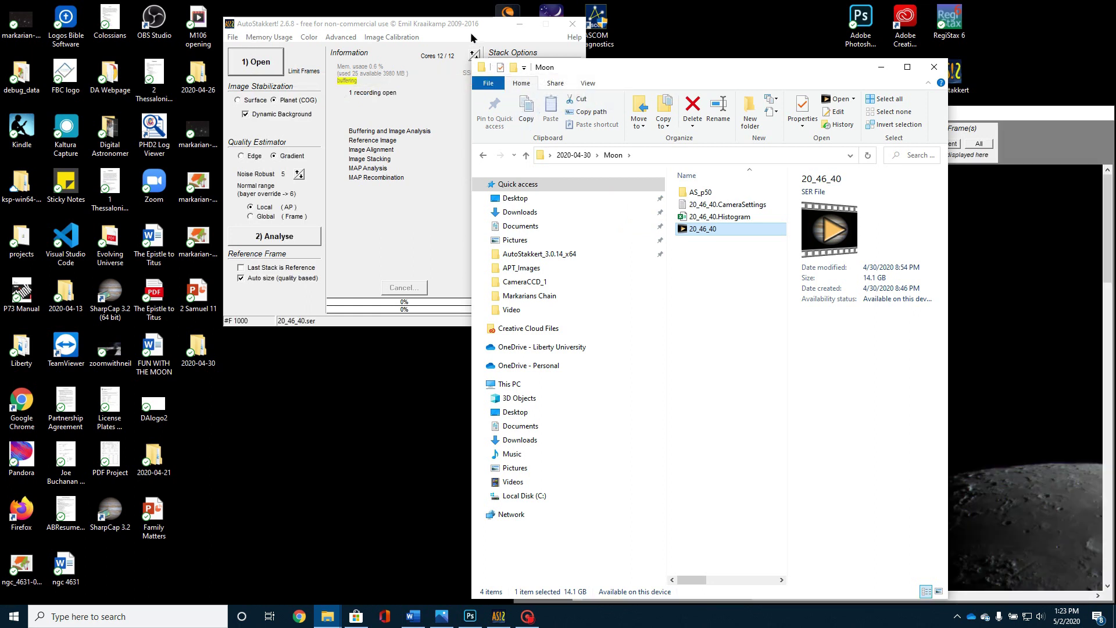
click(878, 68)
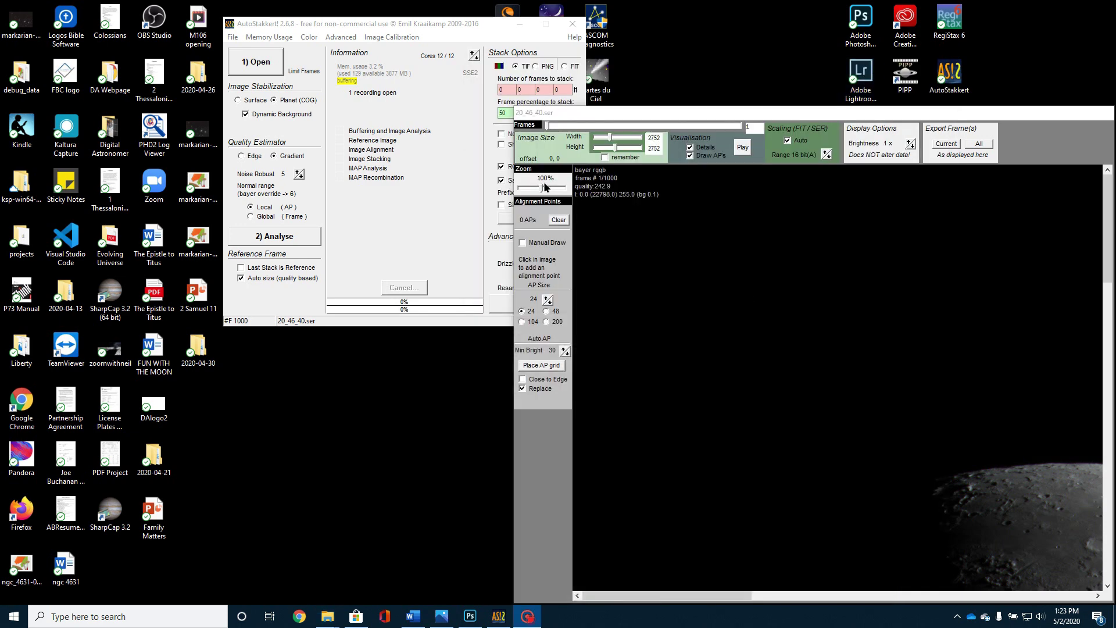
Step: Zoom the AutoStakkert! preview out to 40%, browse the frames, and choose Surface stabilisation
drag(546, 187, 524, 190)
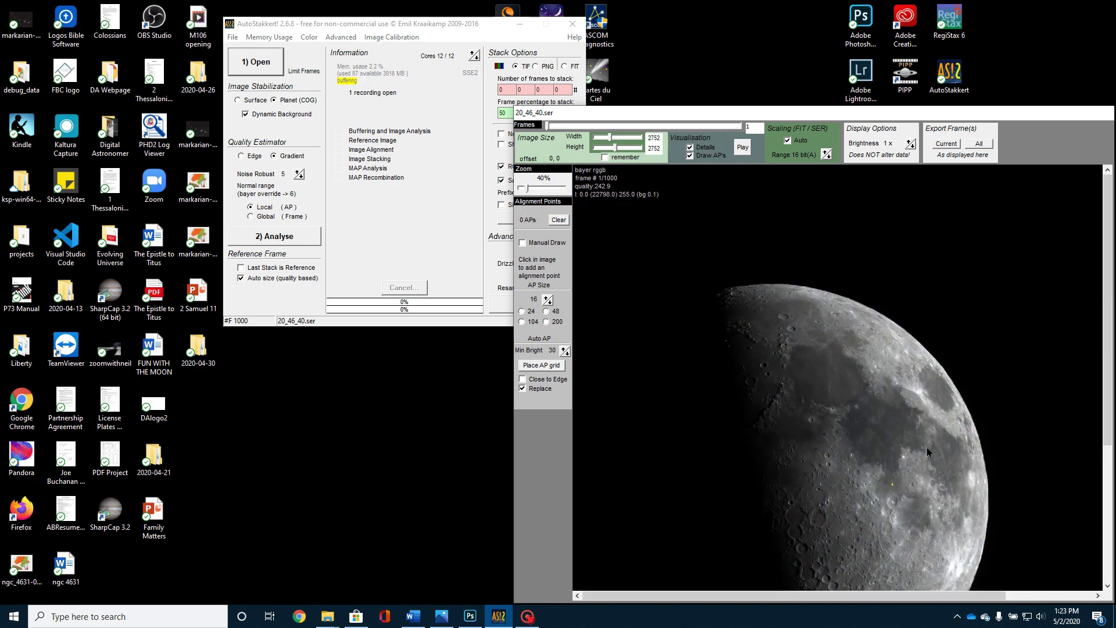
scroll(751, 365, down, 2)
mouse_move(551, 126)
mouse_down()
mouse_move(614, 142)
mouse_move(541, 145)
mouse_up()
click(237, 99)
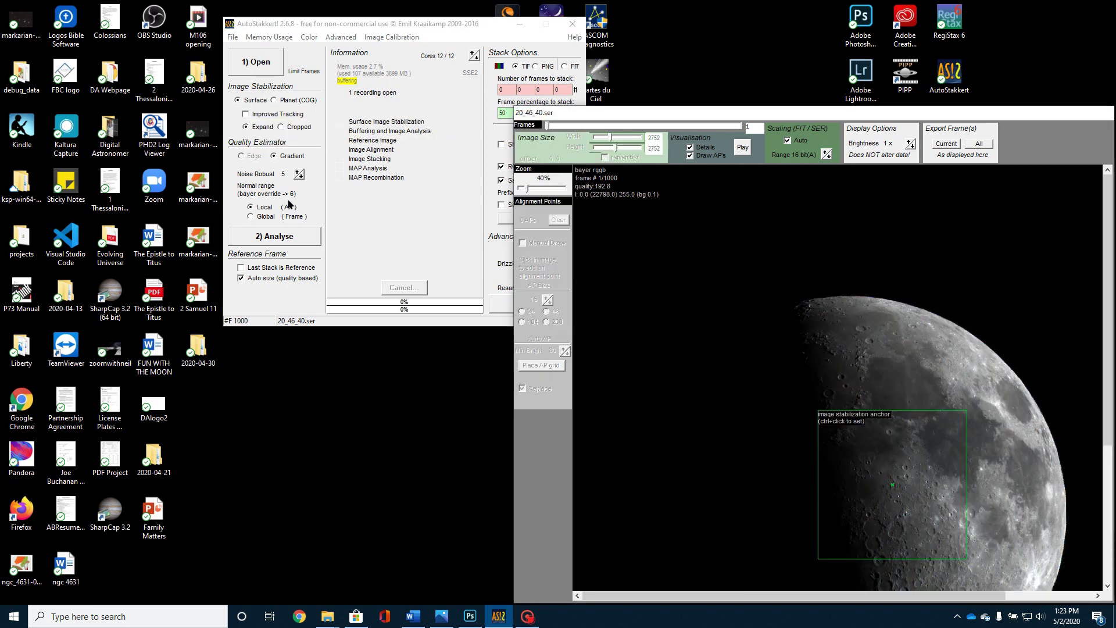
Step: Analyse all 1000 frames of 20_46_40.ser to produce the quality graph
click(278, 241)
click(278, 239)
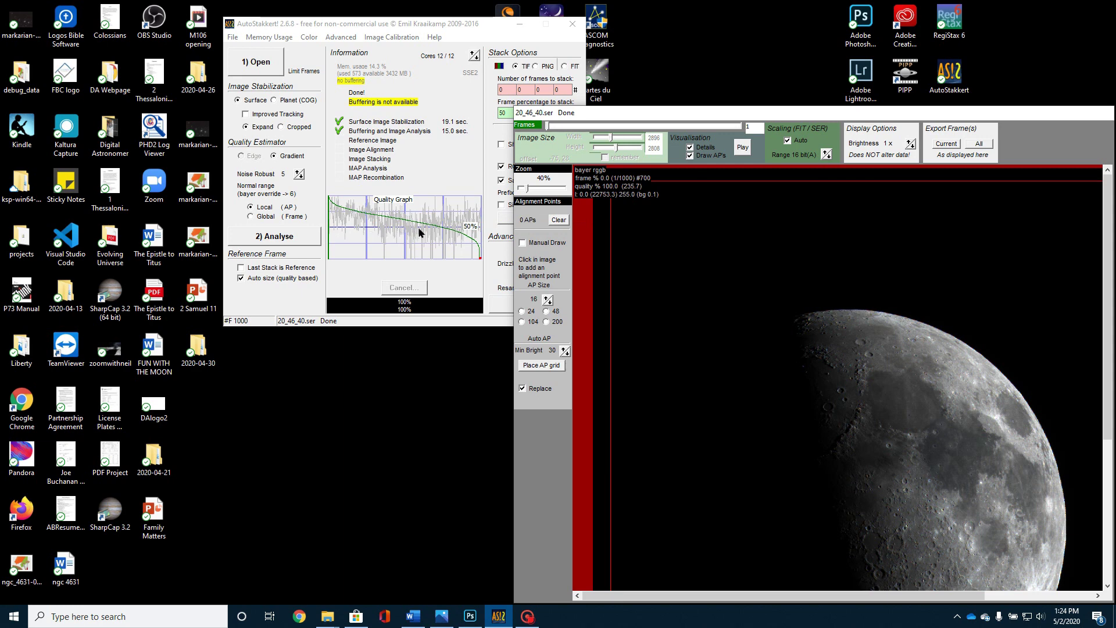
Step: Place a grid of 5854 alignment points with AP size 24 over the moon
click(486, 42)
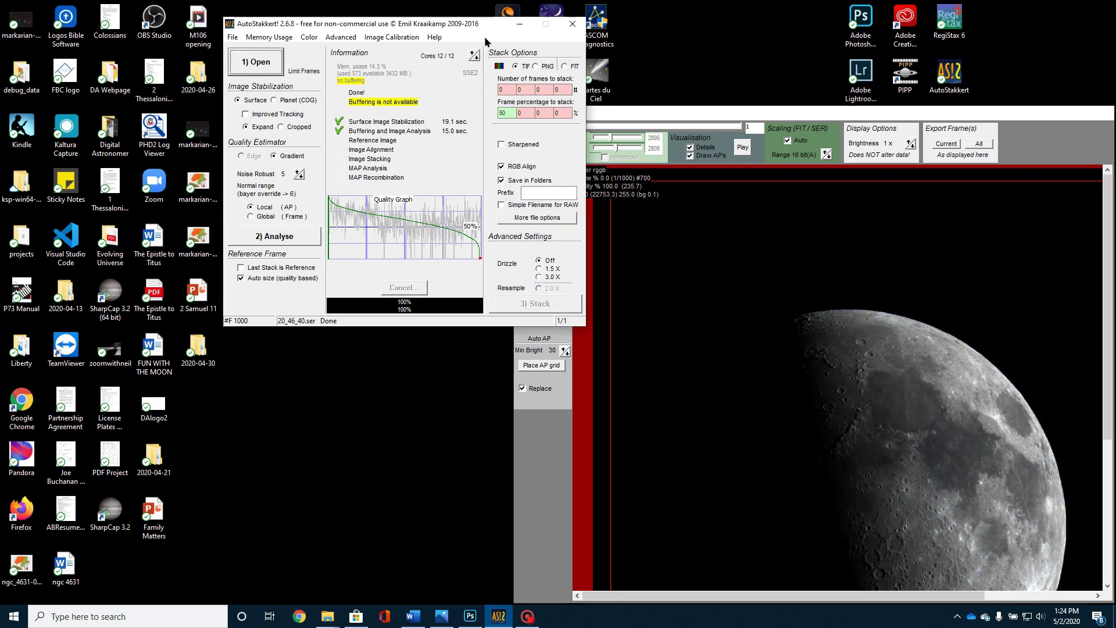
click(502, 114)
click(663, 138)
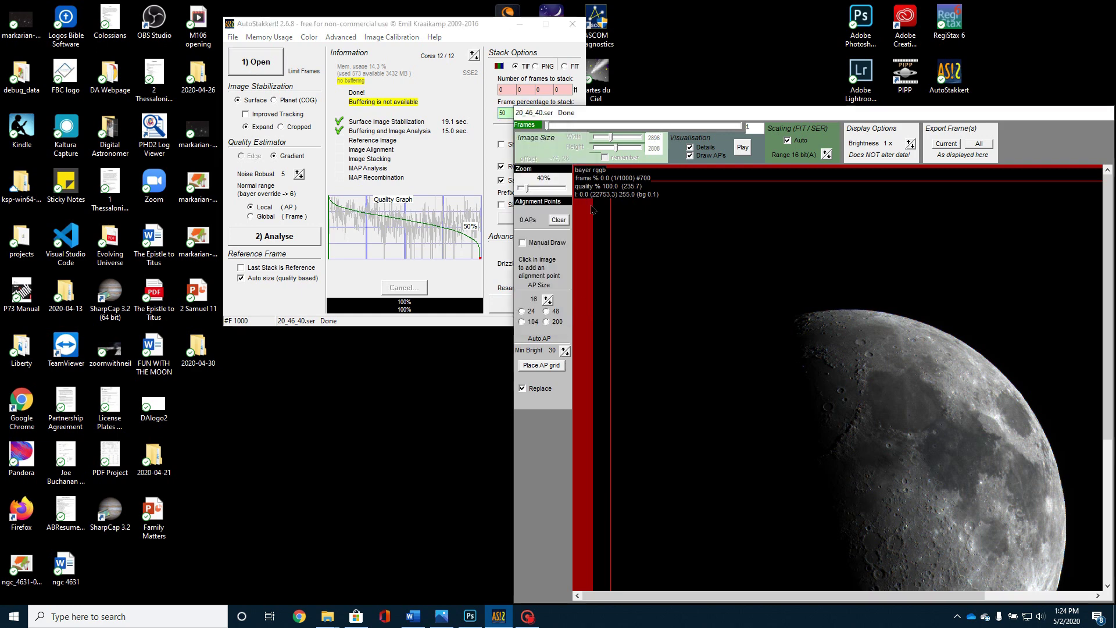
click(522, 311)
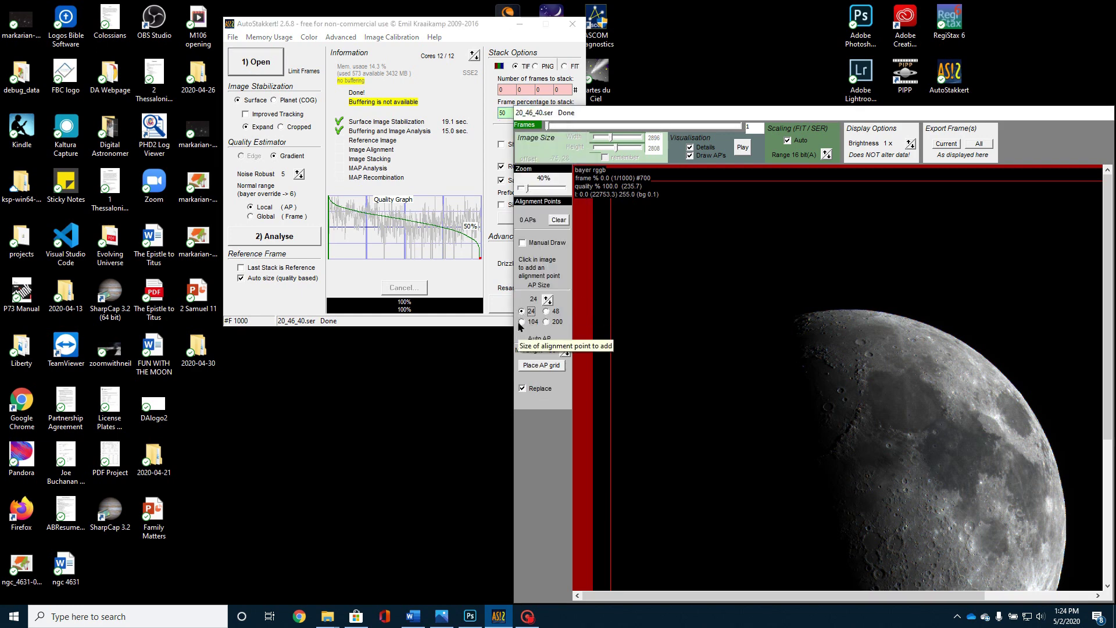
click(532, 368)
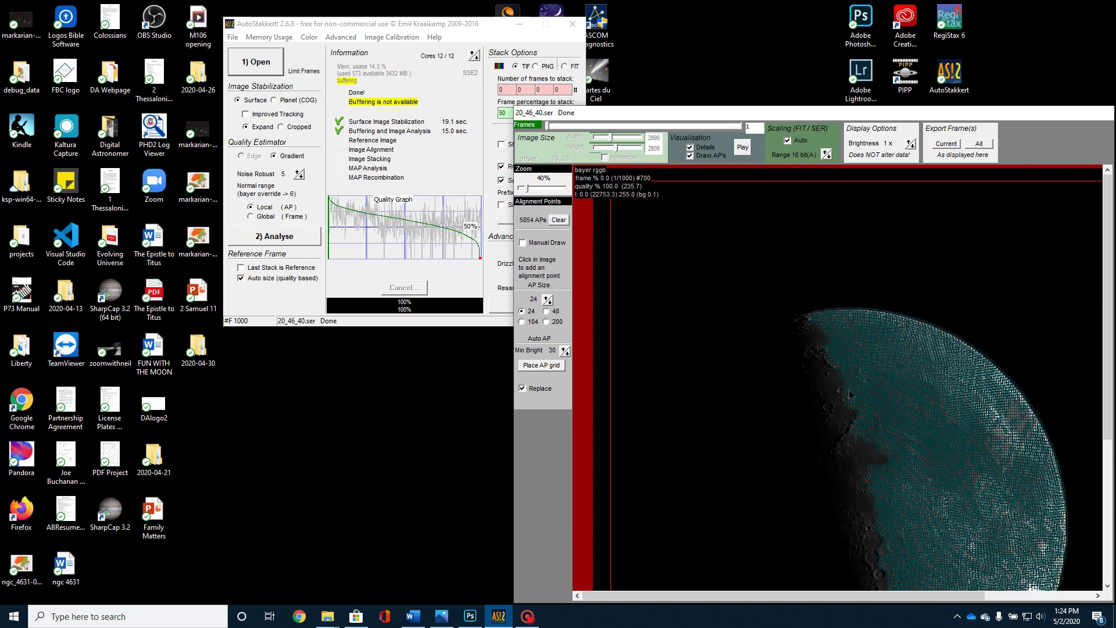
click(417, 87)
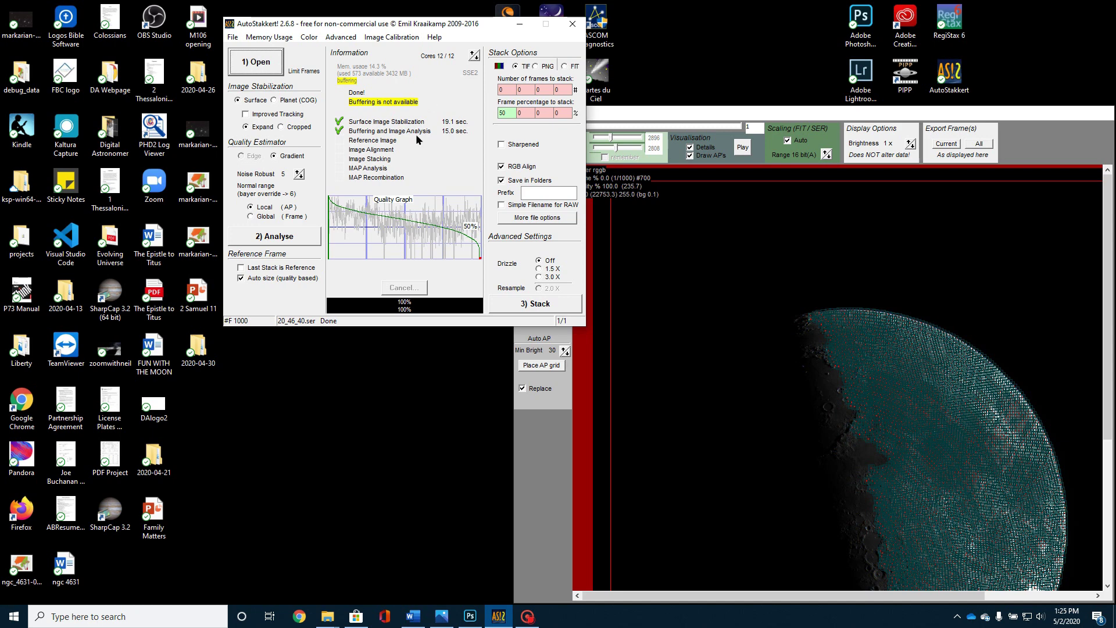
Step: Stack the best 50% of frames and bring the Moon folder window forward
click(511, 304)
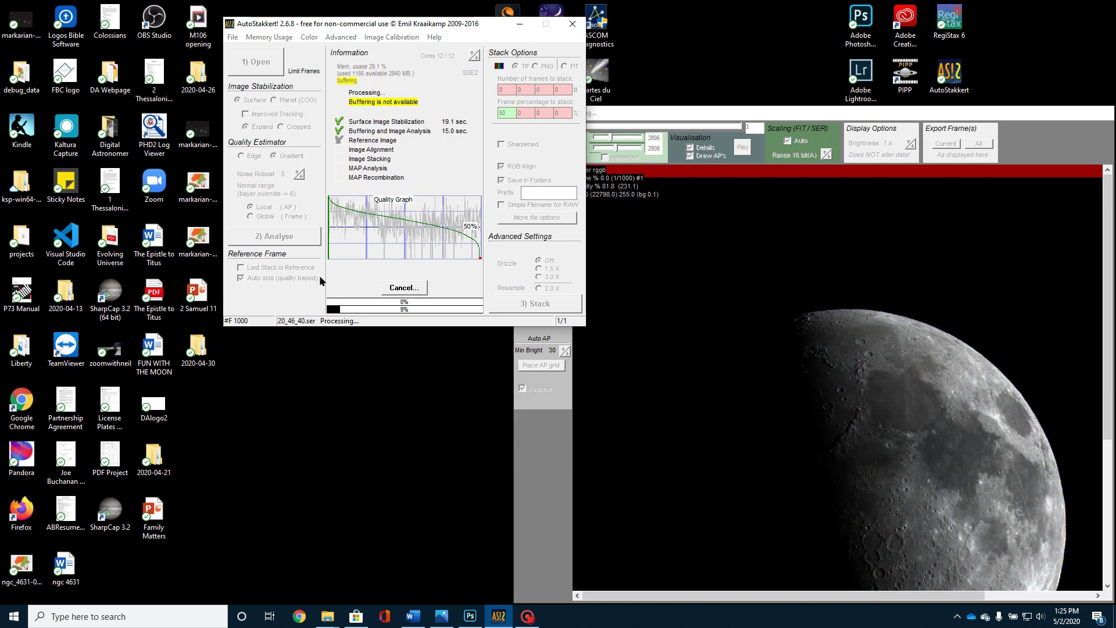
mouse_move(329, 621)
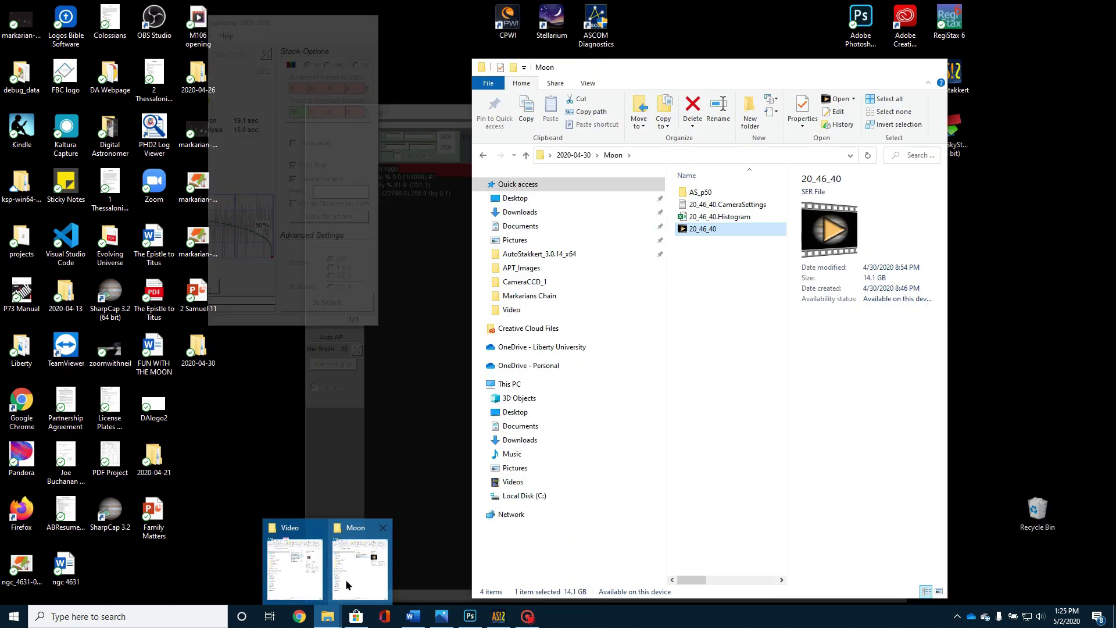
click(357, 561)
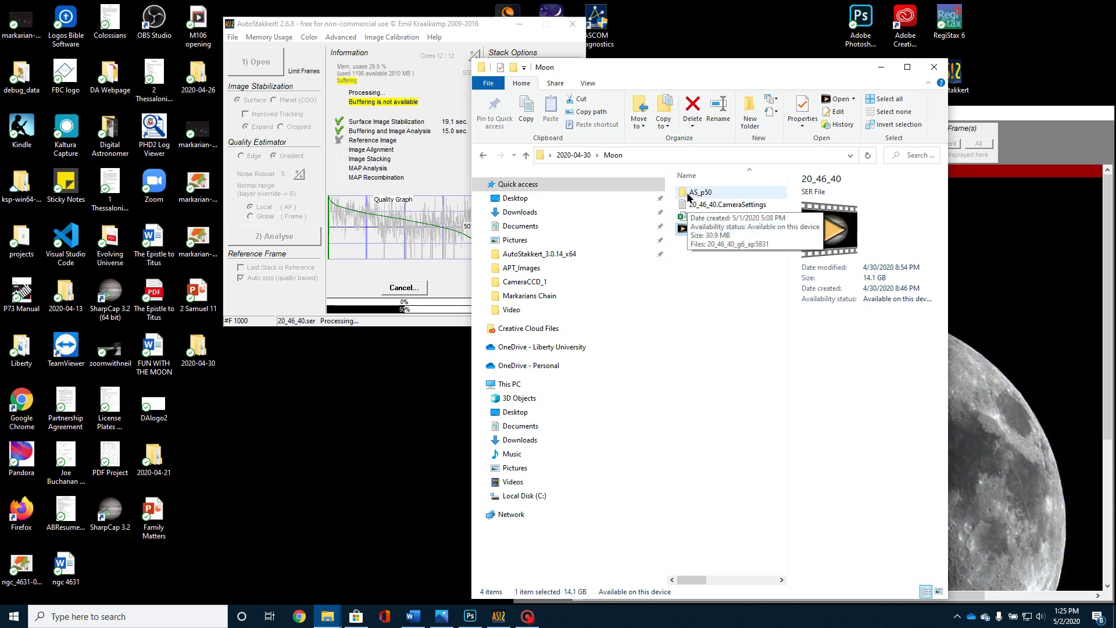
Step: Open the stacked 20_46_40_g6_ap5831 TIF from AS_p50 in Windows Photo Viewer
double_click(697, 198)
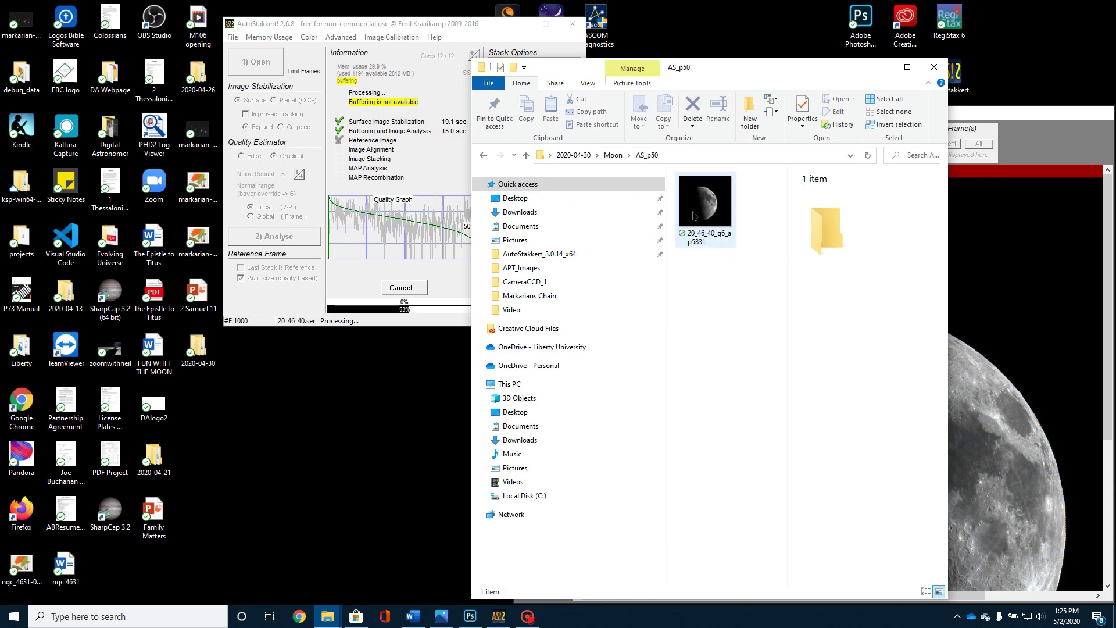
click(694, 216)
double_click(693, 216)
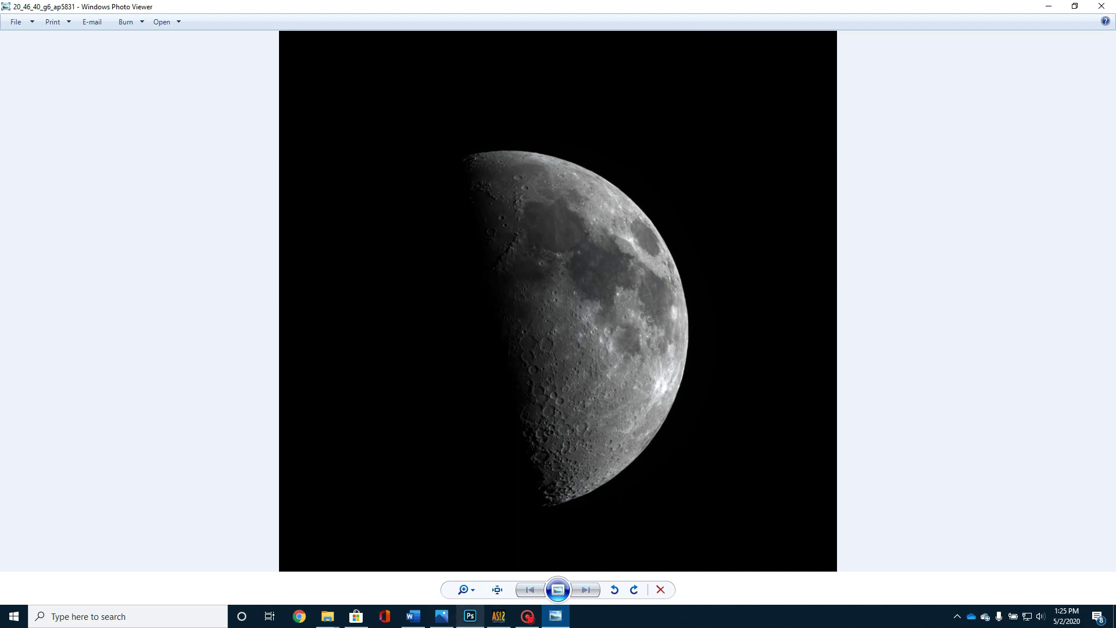
Step: Switch from Photo Viewer to the screen recorder window
click(534, 621)
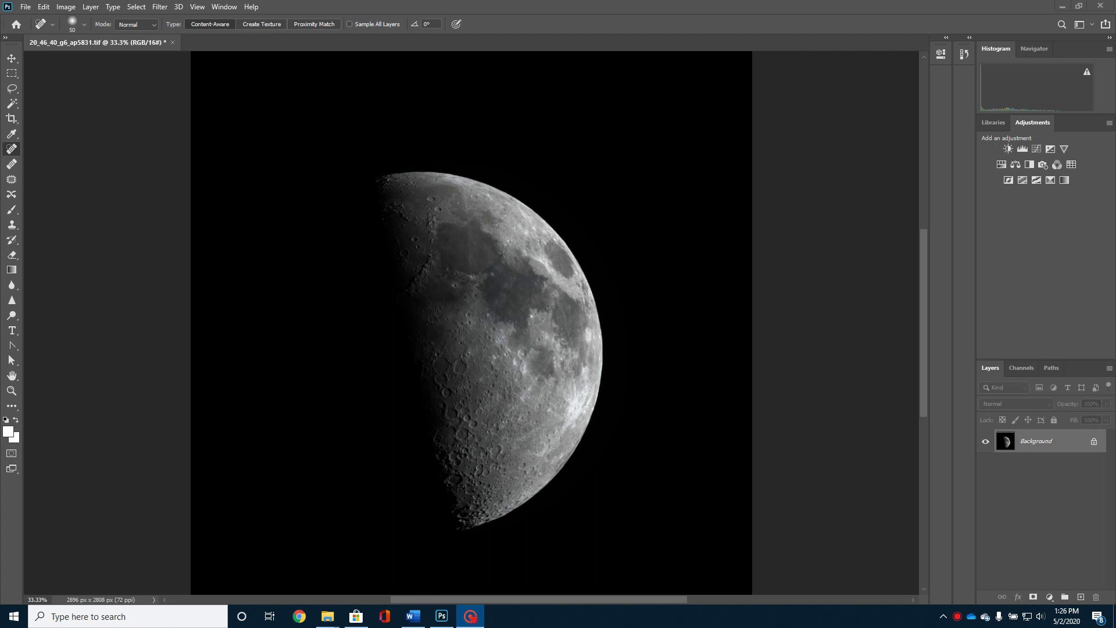
Step: Zoom the moon image to 50% in Photoshop and show the Image > Adjustments list
click(445, 149)
key(ctrl+plus)
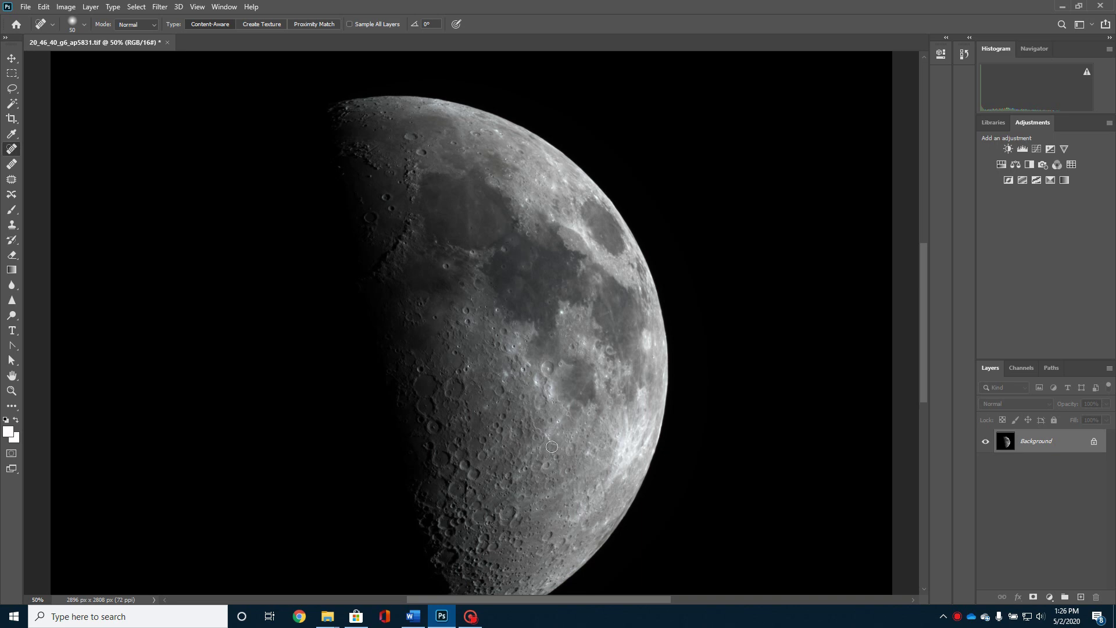
click(69, 8)
mouse_move(88, 38)
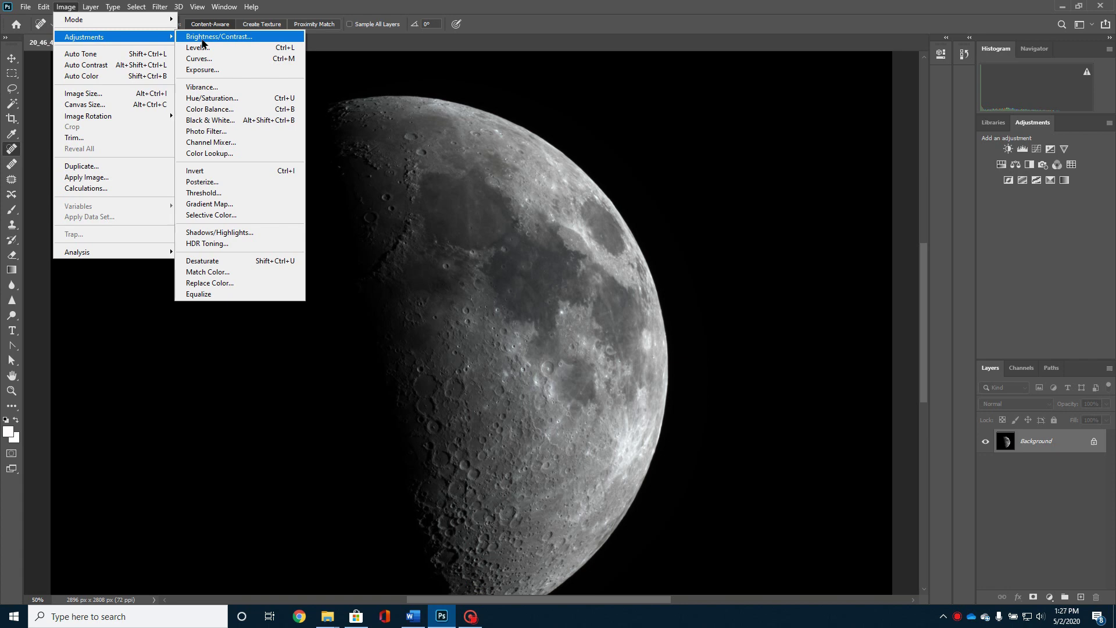
Step: Close the Adjustments menu by clicking the canvas, leaving the moon unchanged
click(670, 183)
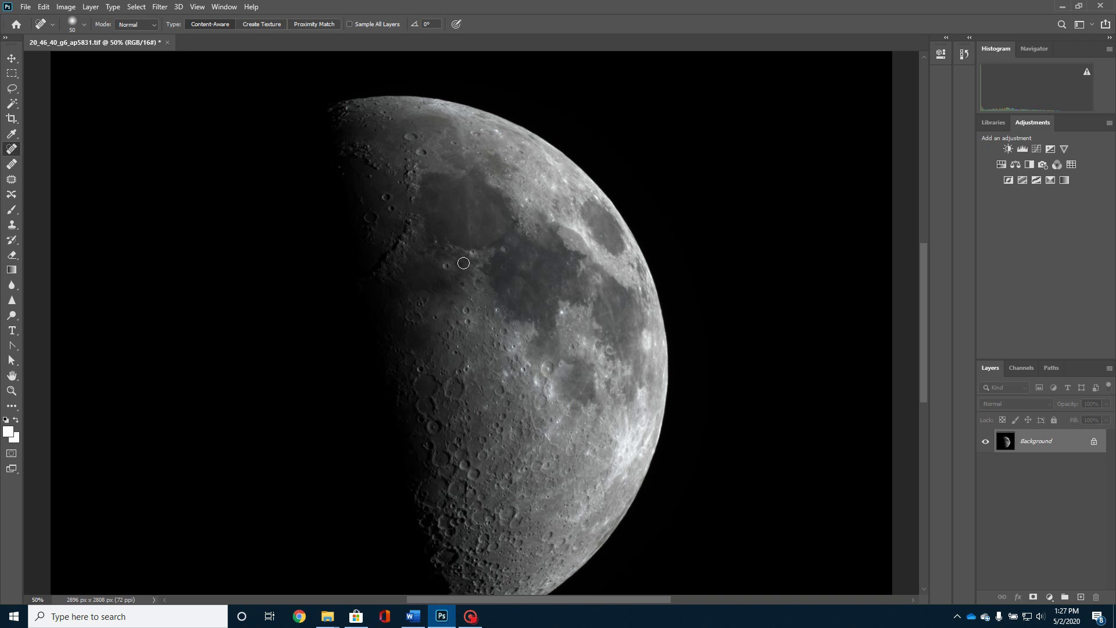
Step: Apply Filter > Noise > Reduce Noise with Preserve Details 62% and Sharpen Details 55%
click(165, 8)
mouse_move(215, 184)
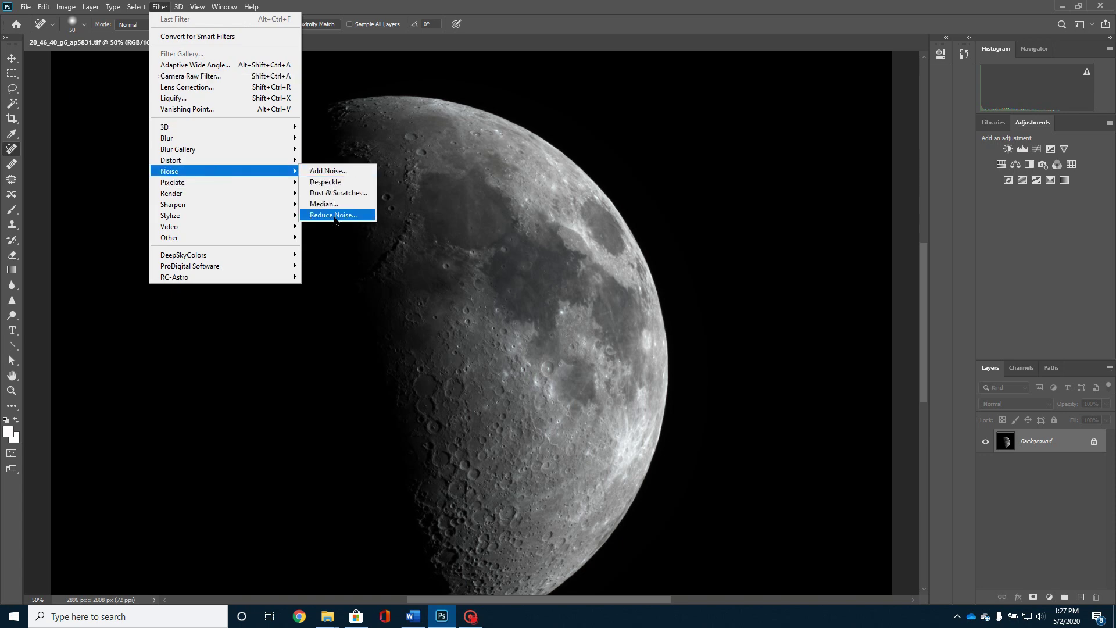
click(334, 216)
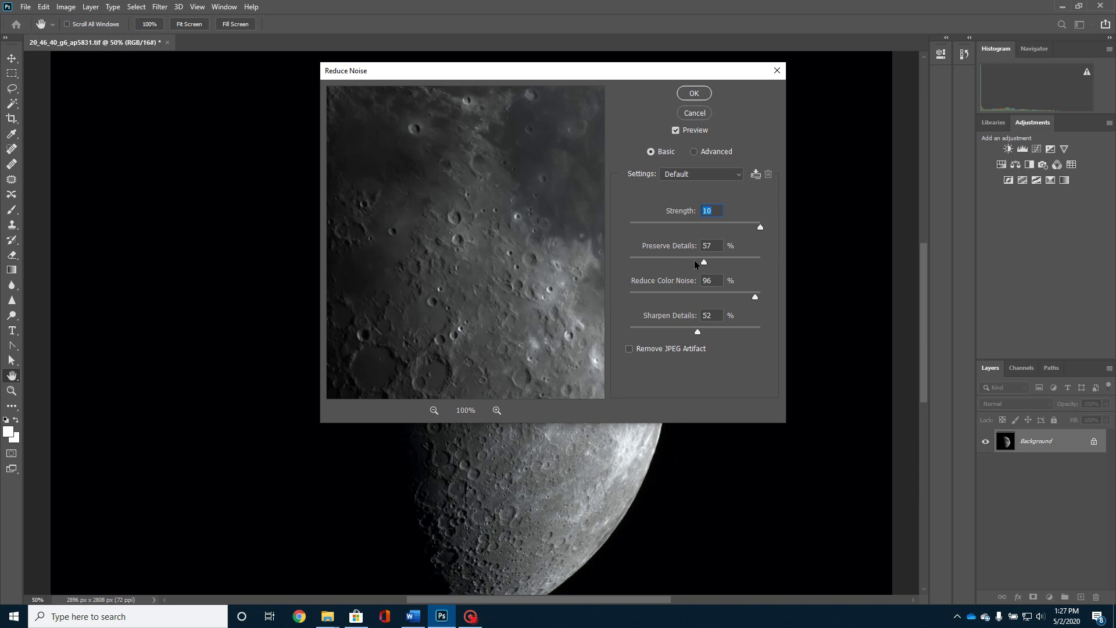
drag(704, 263, 690, 264)
click(697, 332)
drag(703, 328, 702, 331)
click(695, 95)
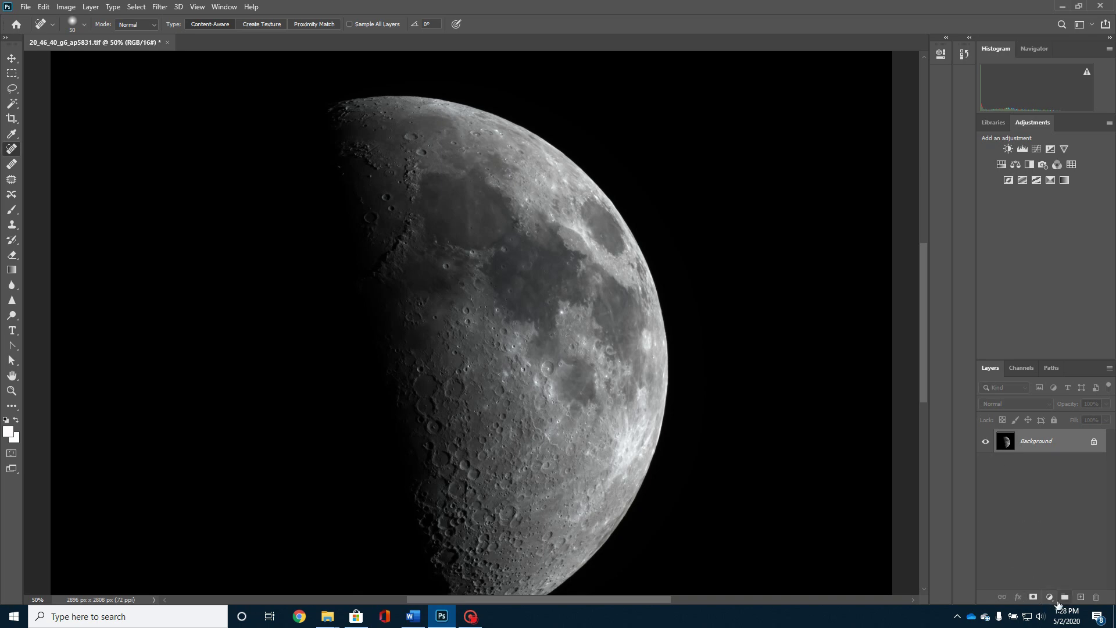
Step: Add a Hue/Saturation adjustment layer with Saturation raised to about +49
click(1051, 598)
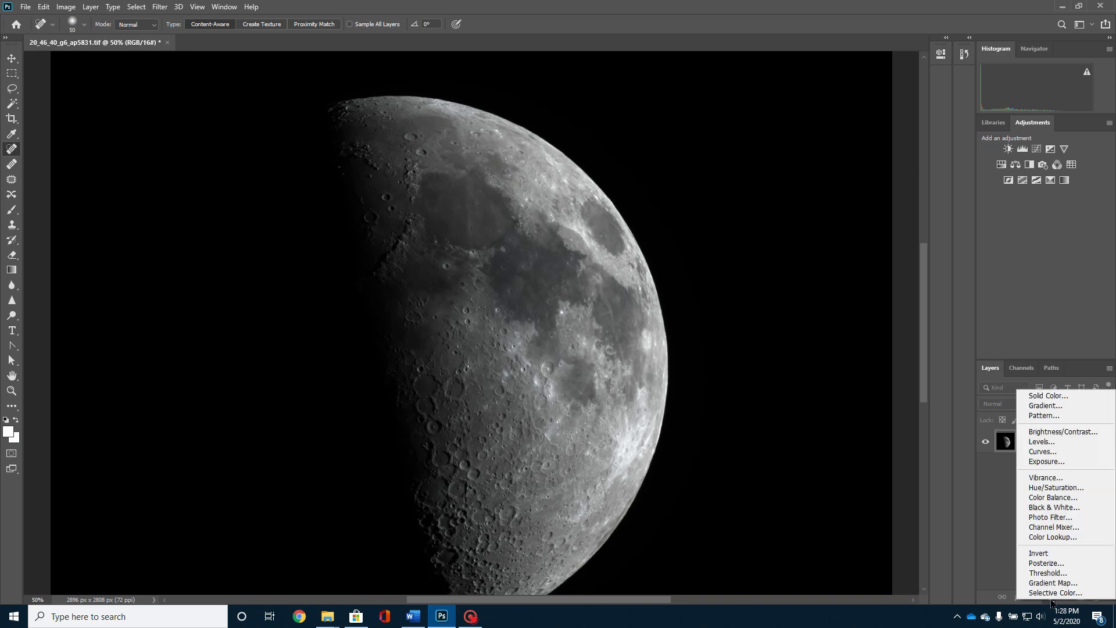
click(999, 548)
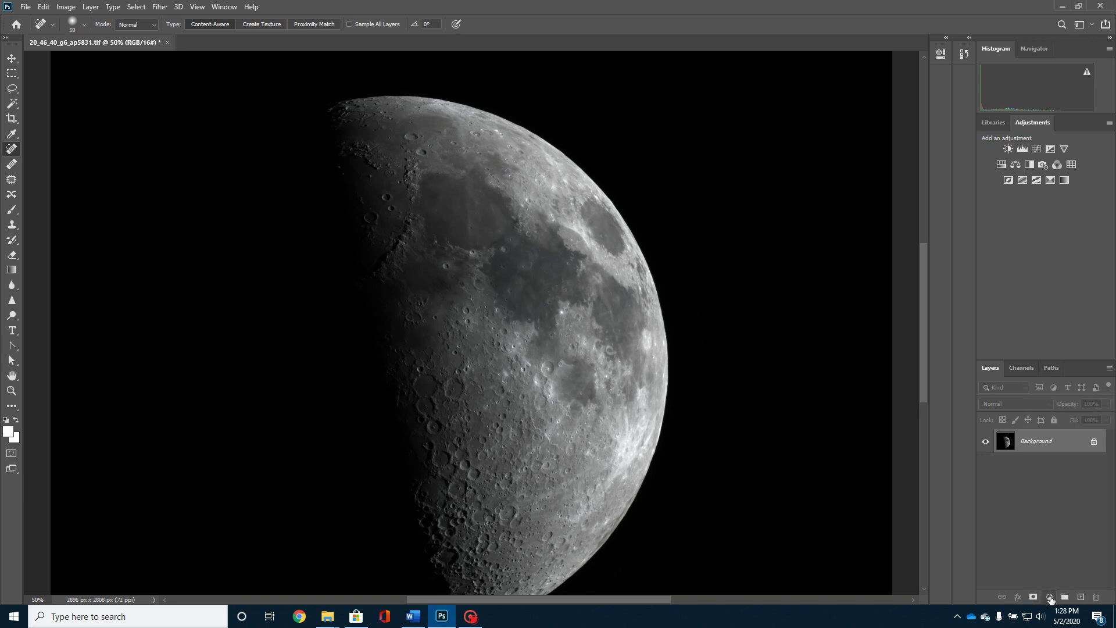
click(1051, 598)
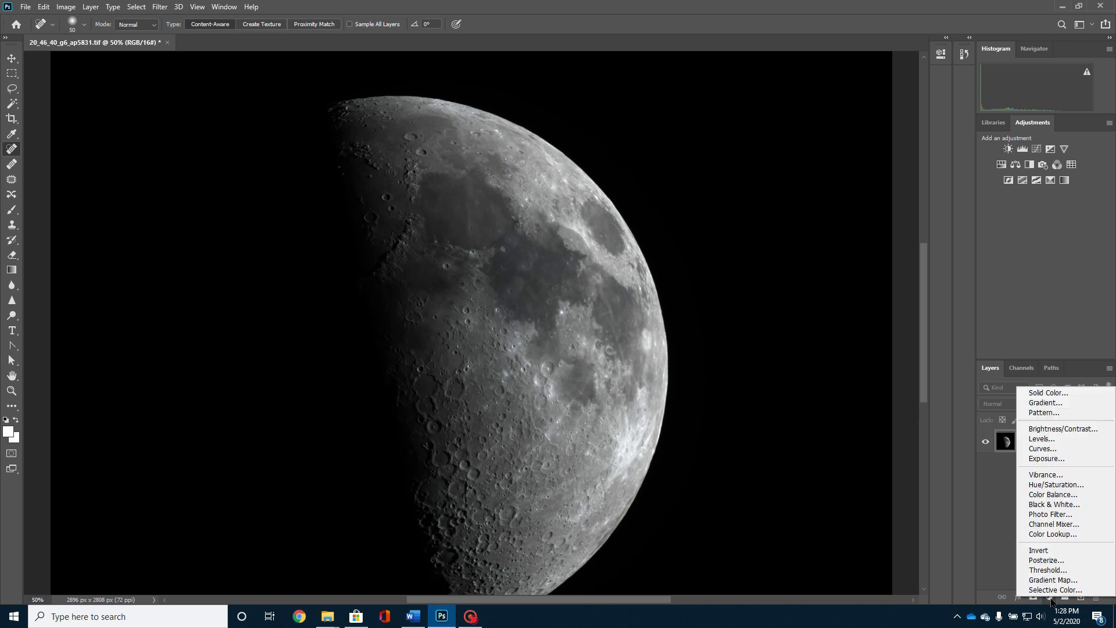
click(1054, 486)
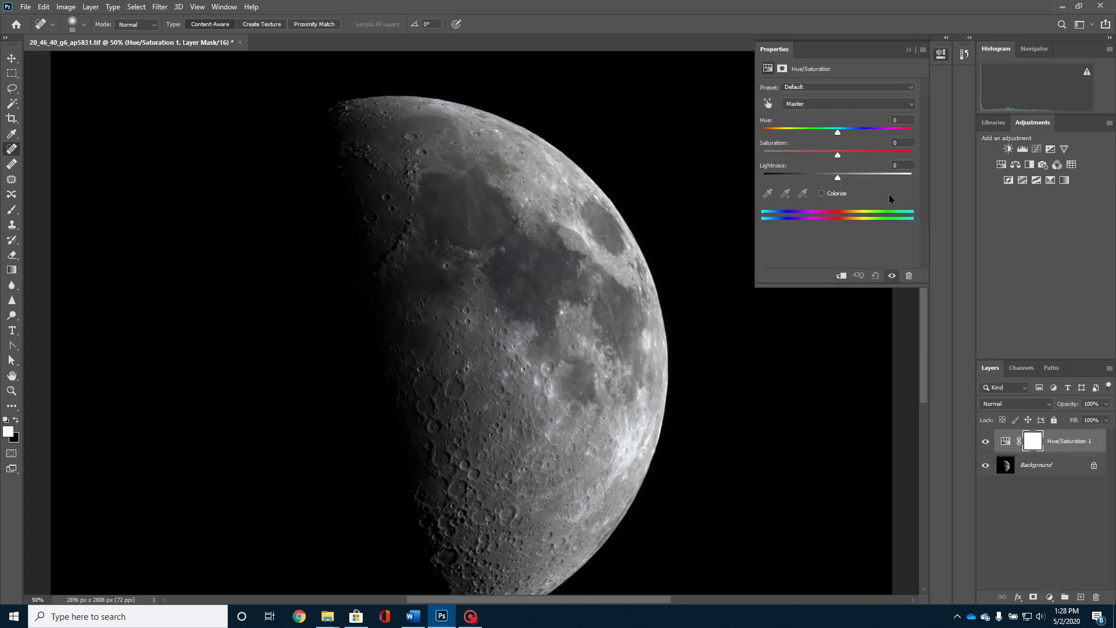
drag(838, 155, 850, 161)
drag(862, 156, 873, 161)
drag(872, 161, 876, 160)
click(910, 51)
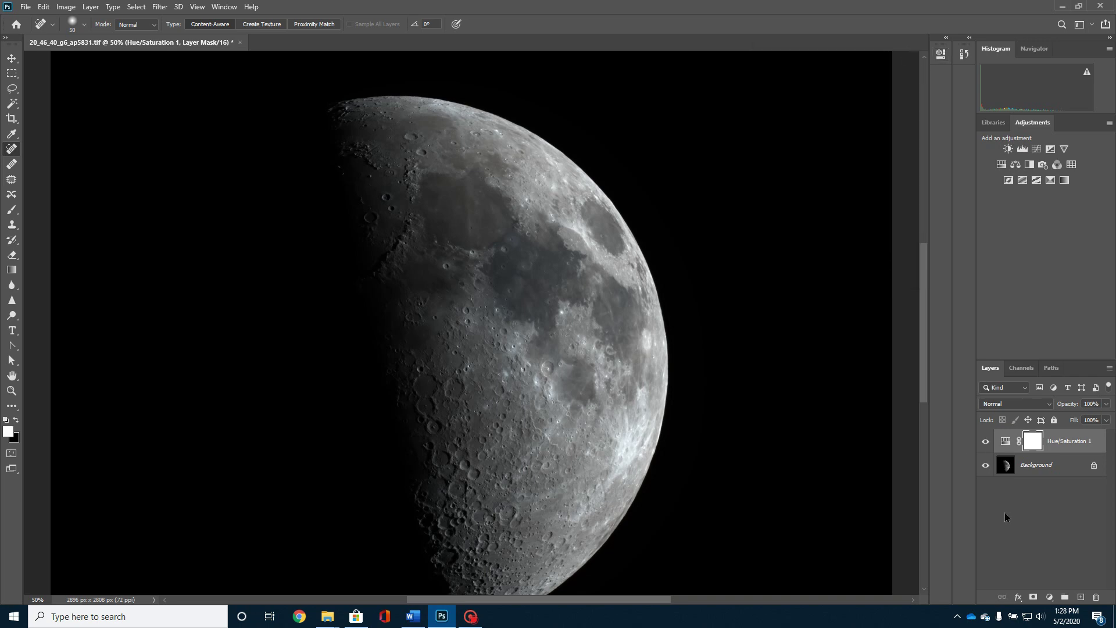
Step: Duplicate the Hue/Saturation 1 layer twice, stacking two copies above the original
right_click(1033, 448)
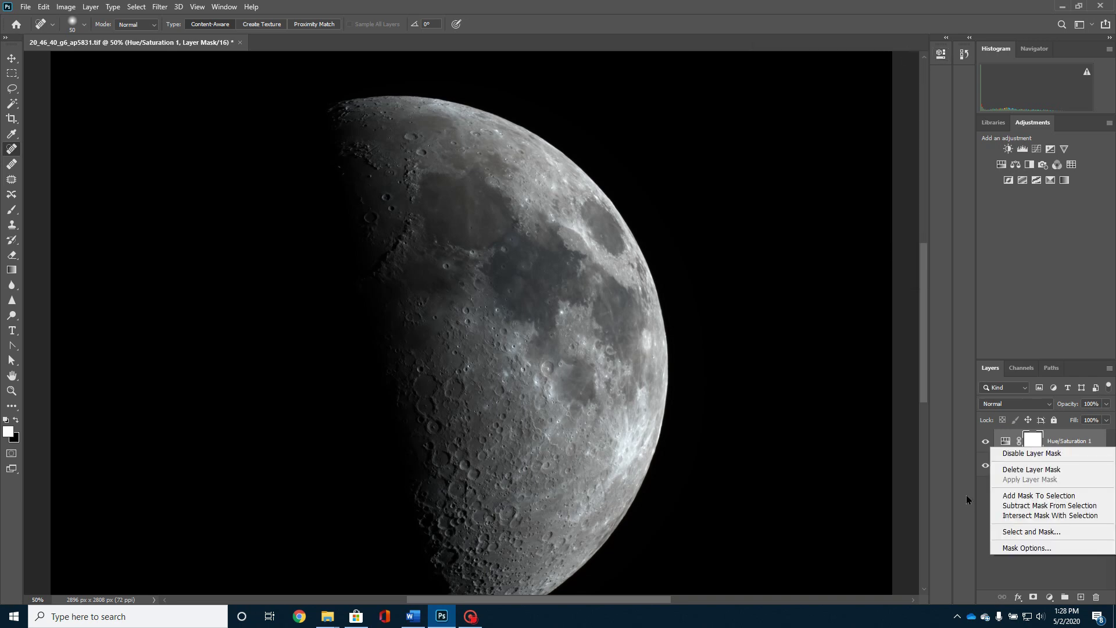
click(966, 494)
right_click(1047, 452)
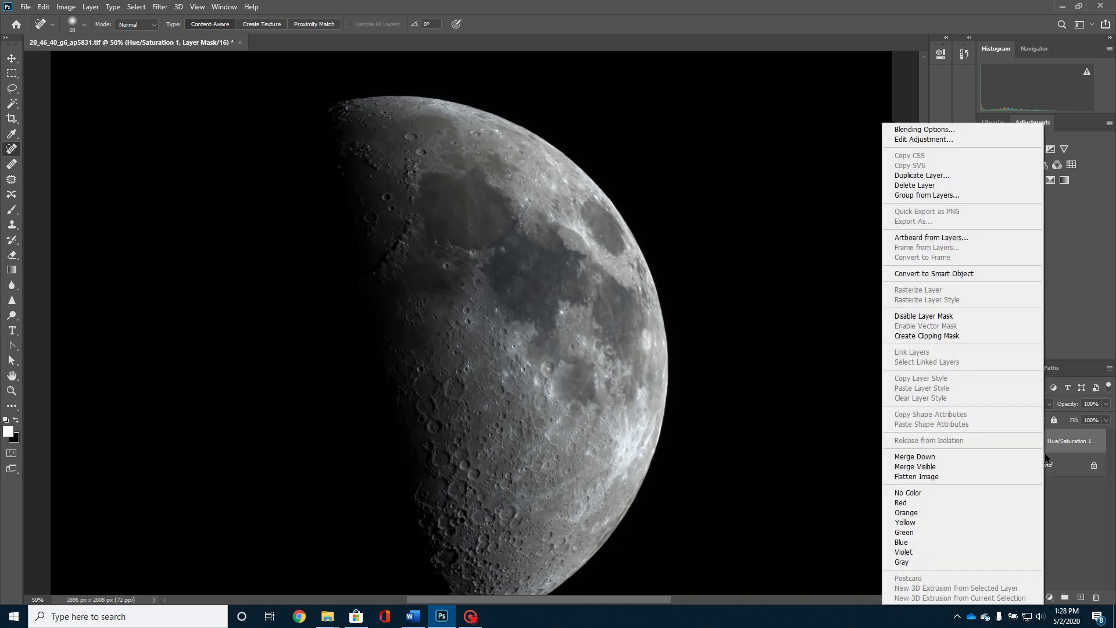
click(922, 176)
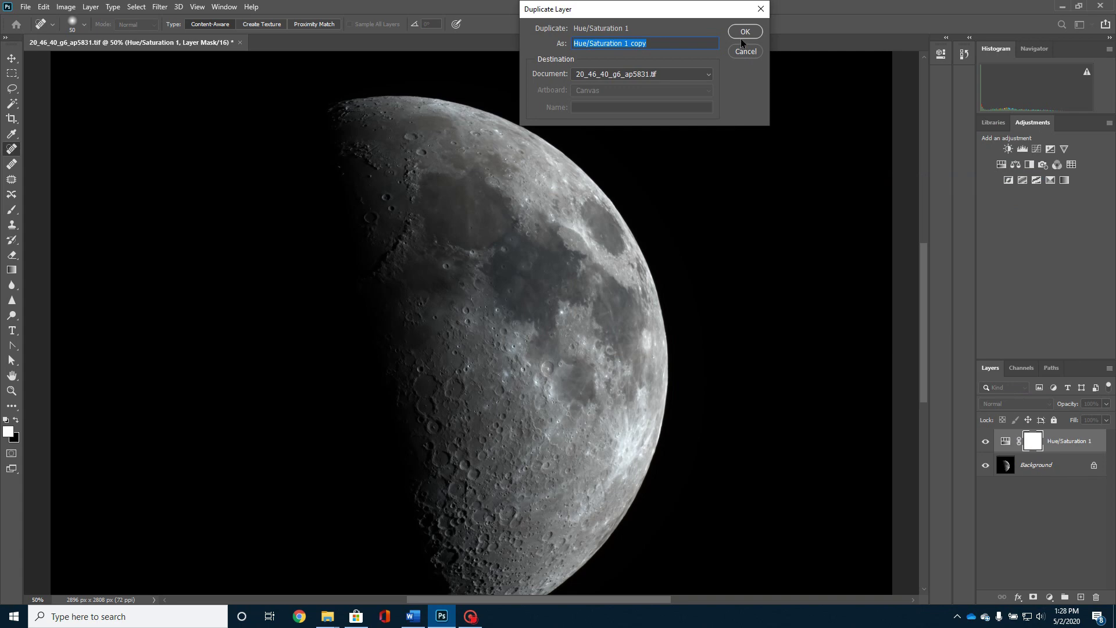
click(745, 32)
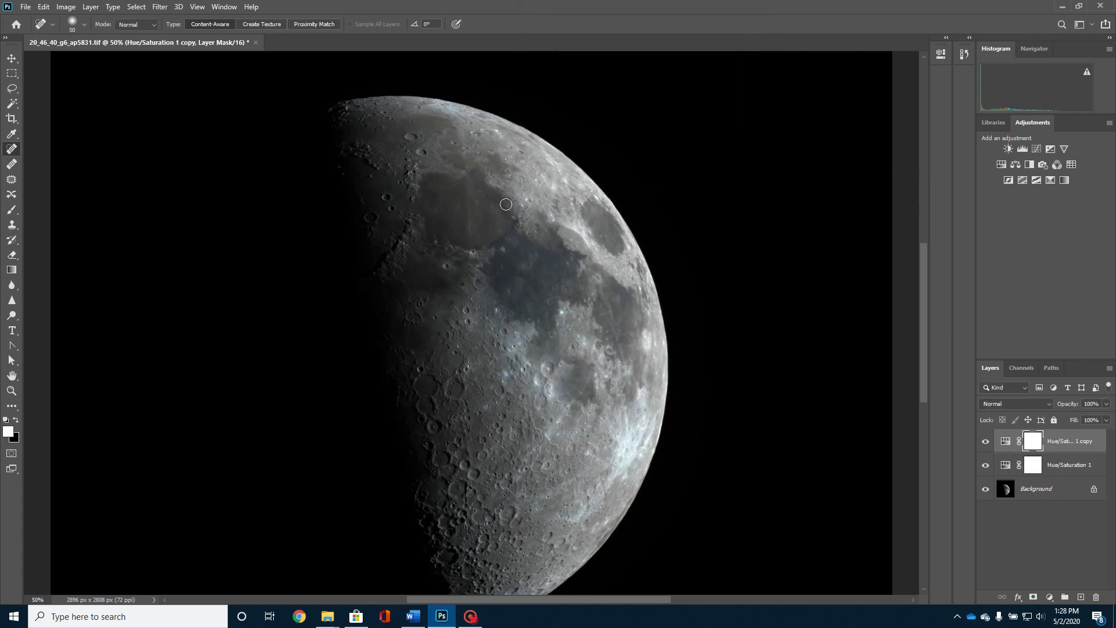
right_click(1065, 447)
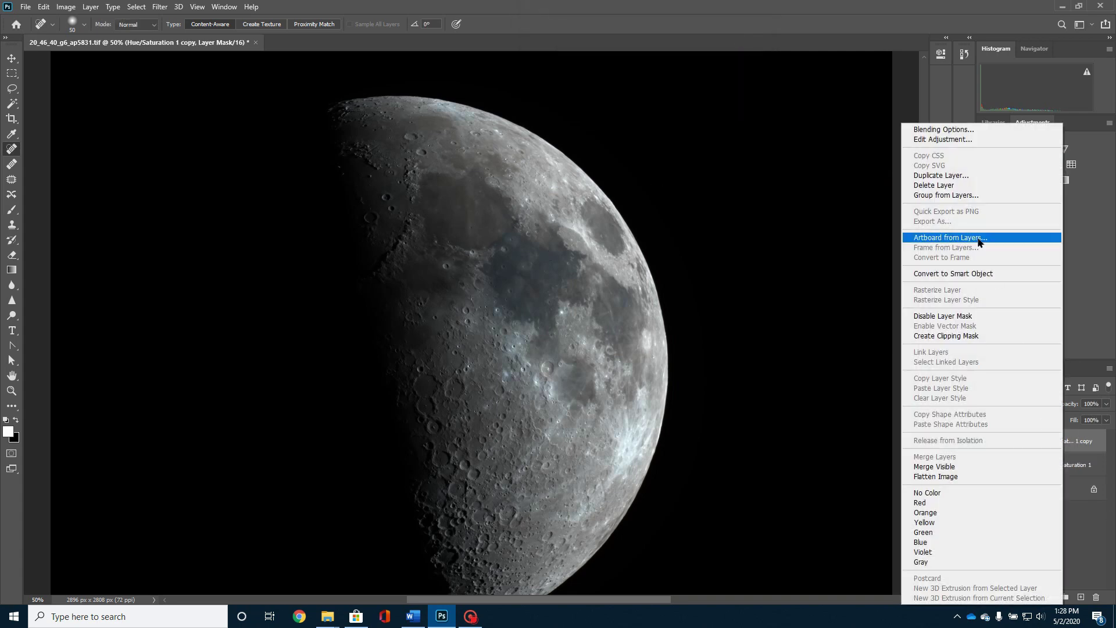
click(943, 182)
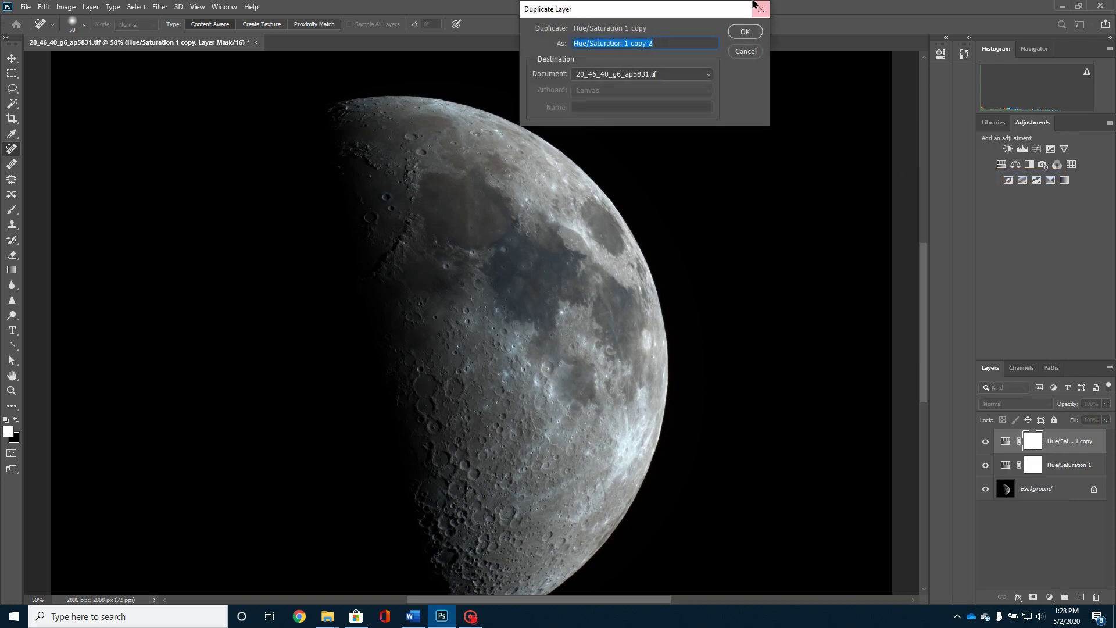
click(746, 31)
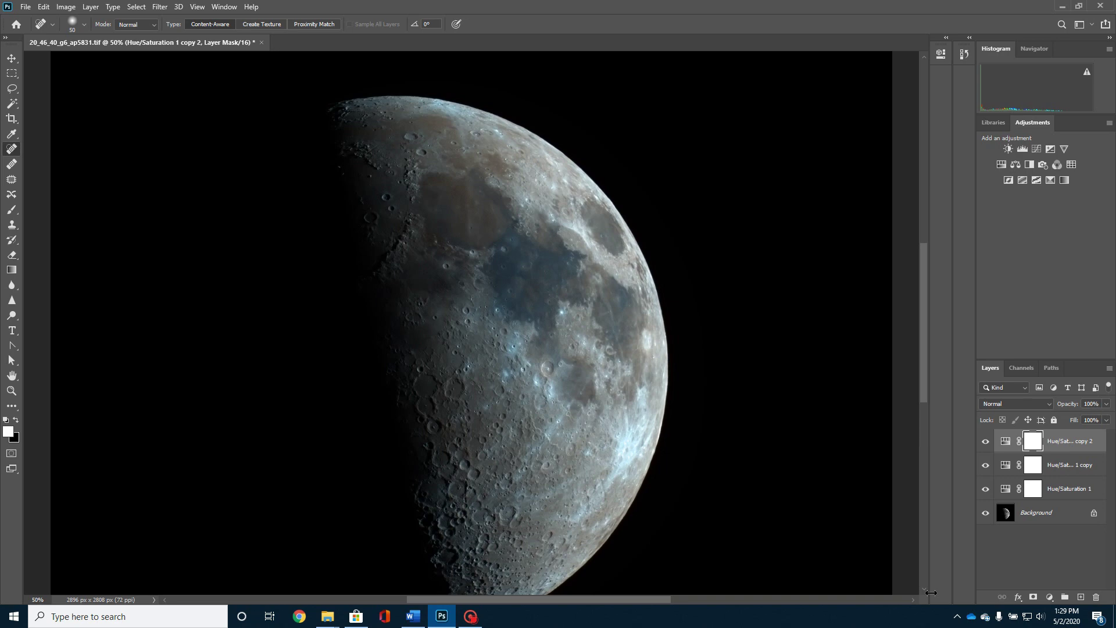
Step: Flatten the image from the Background layer's context menu into one Background layer
right_click(1025, 519)
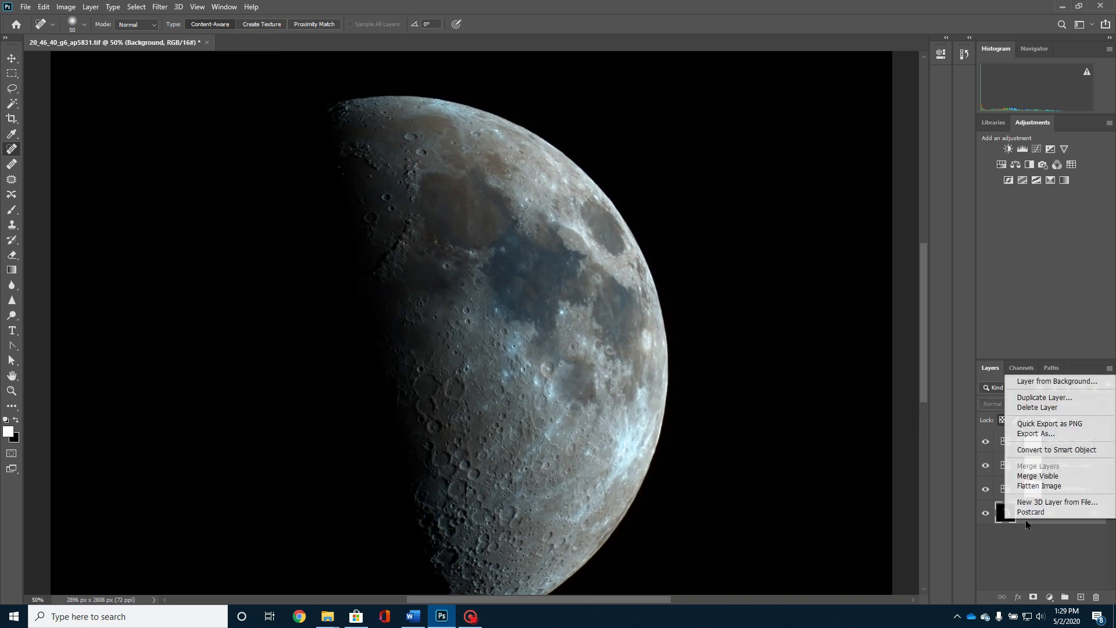
click(1027, 487)
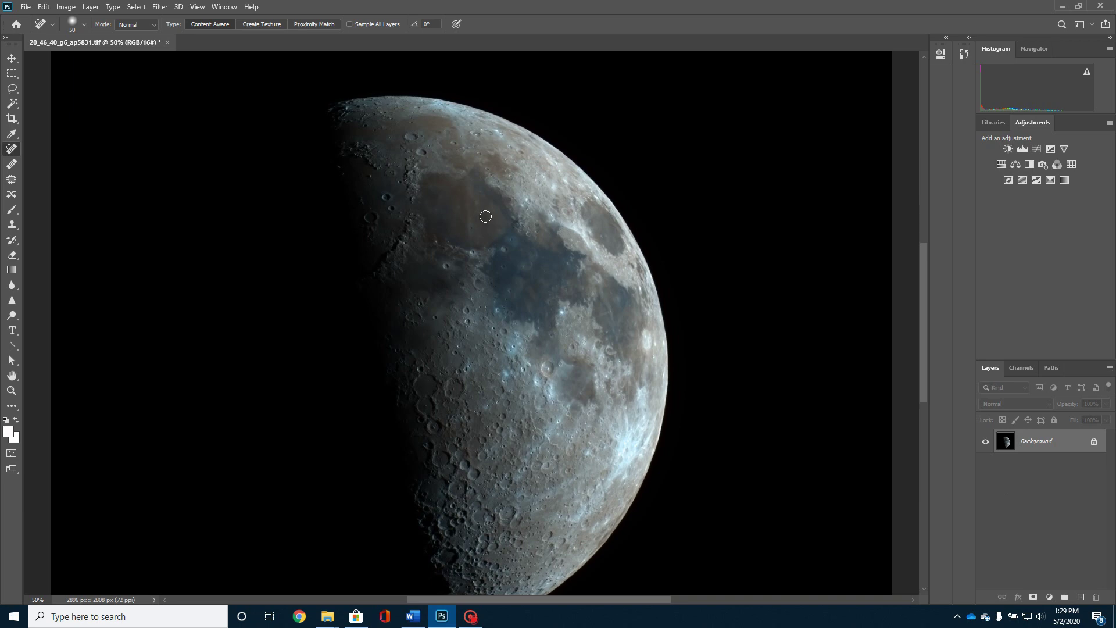
click(160, 8)
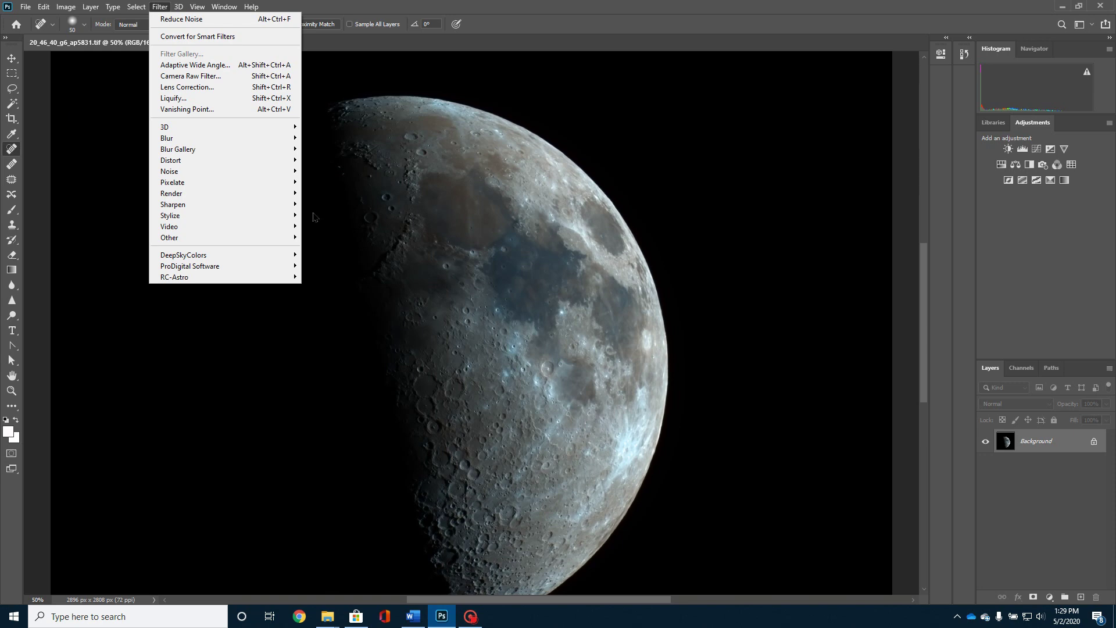
Step: Open the Camera Raw Filter and set Temperature +3, Vibrance +7 and Saturation +12
click(165, 81)
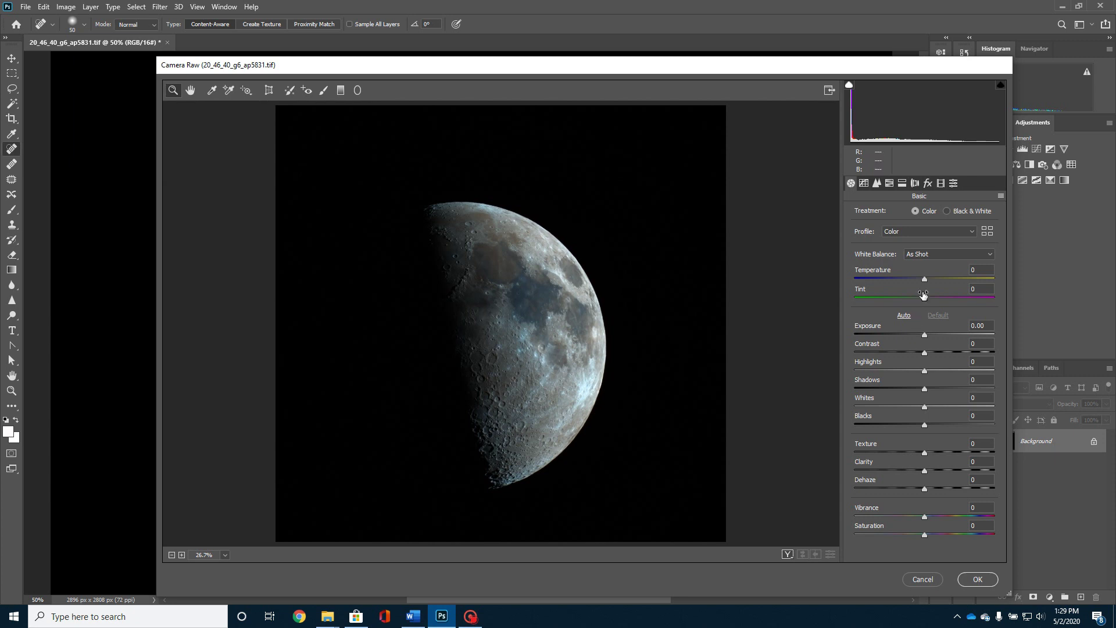
drag(927, 283, 928, 285)
mouse_move(922, 534)
mouse_down()
mouse_move(961, 534)
mouse_move(931, 517)
mouse_move(963, 517)
mouse_move(930, 519)
mouse_up()
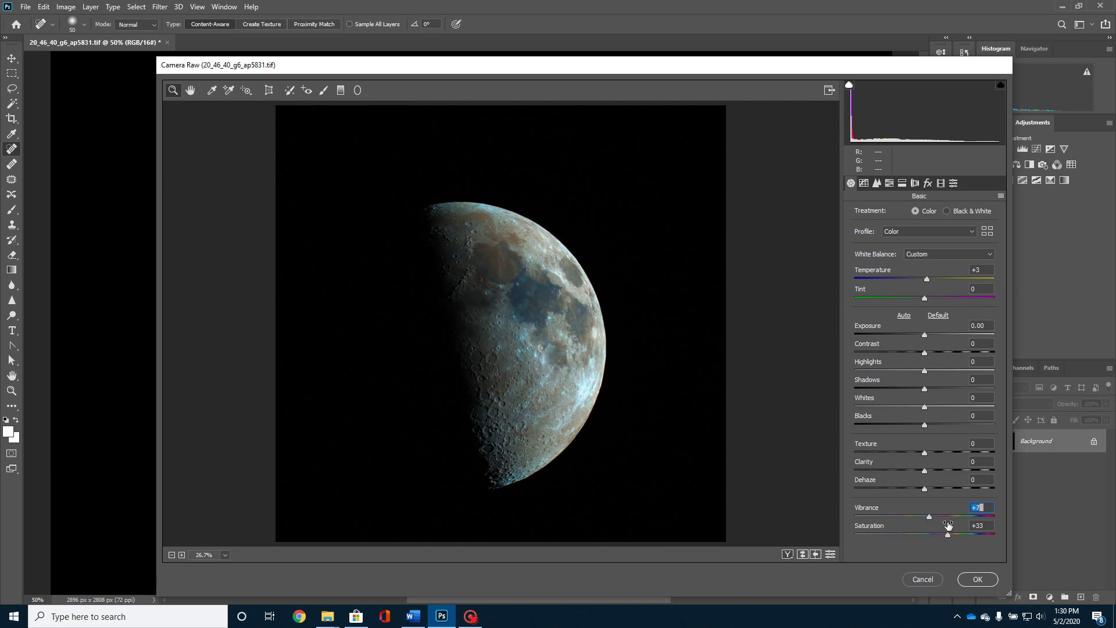
drag(948, 535, 932, 536)
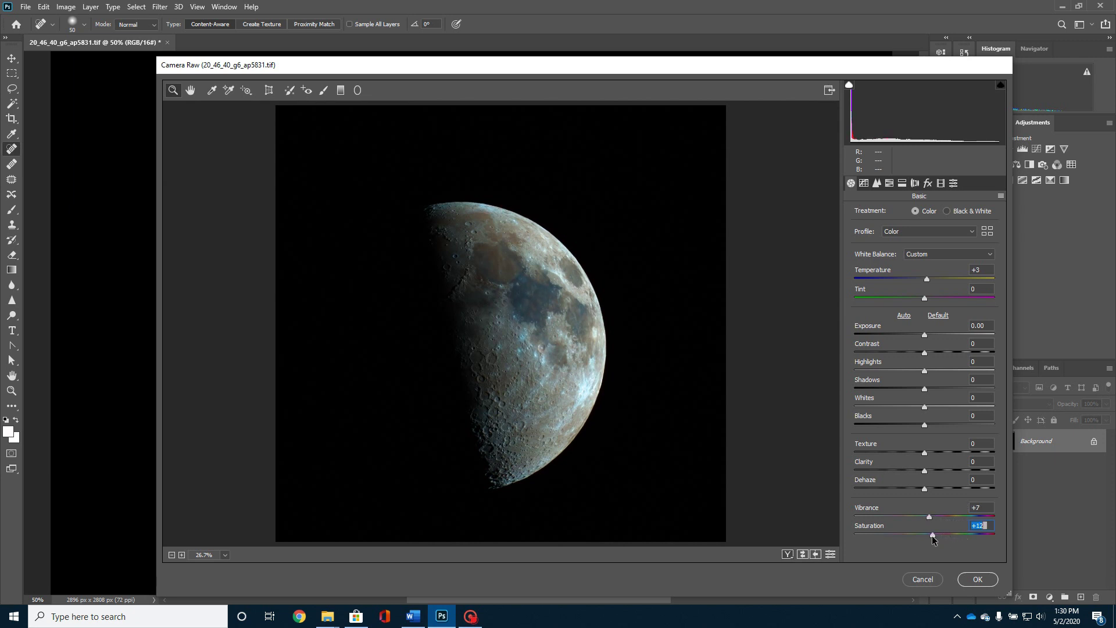
Step: Set Dehaze +6, Clarity +8, Whites -8, Blacks -2, Shadows +13; zoom preview to 50%
drag(926, 478, 931, 478)
click(926, 474)
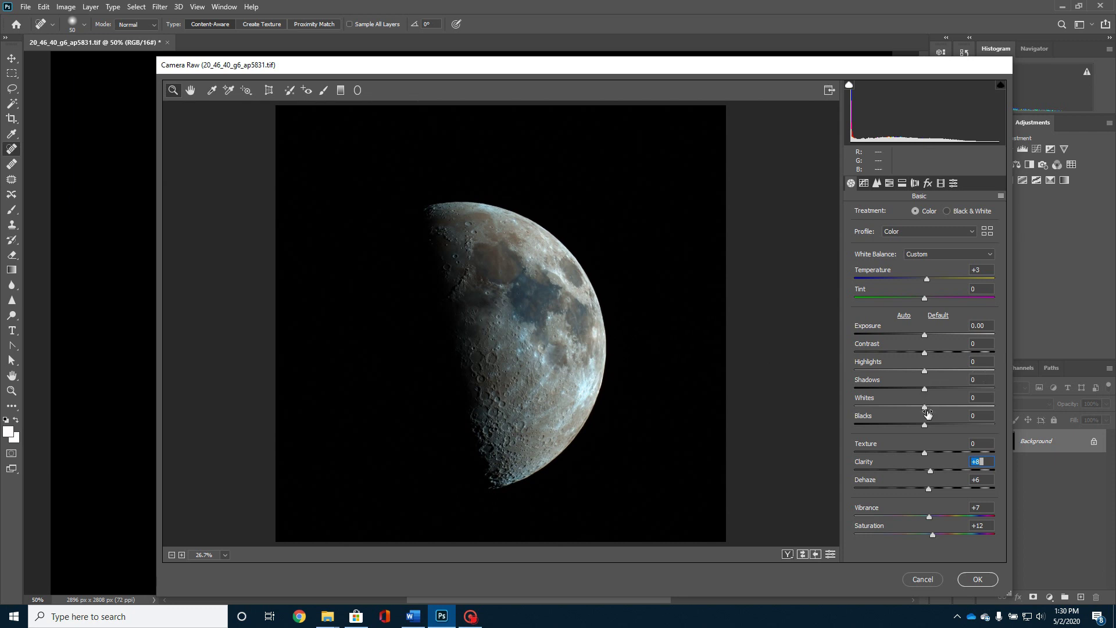
mouse_move(928, 413)
mouse_down()
mouse_move(909, 403)
mouse_move(936, 411)
mouse_move(918, 414)
mouse_up()
drag(924, 388, 934, 393)
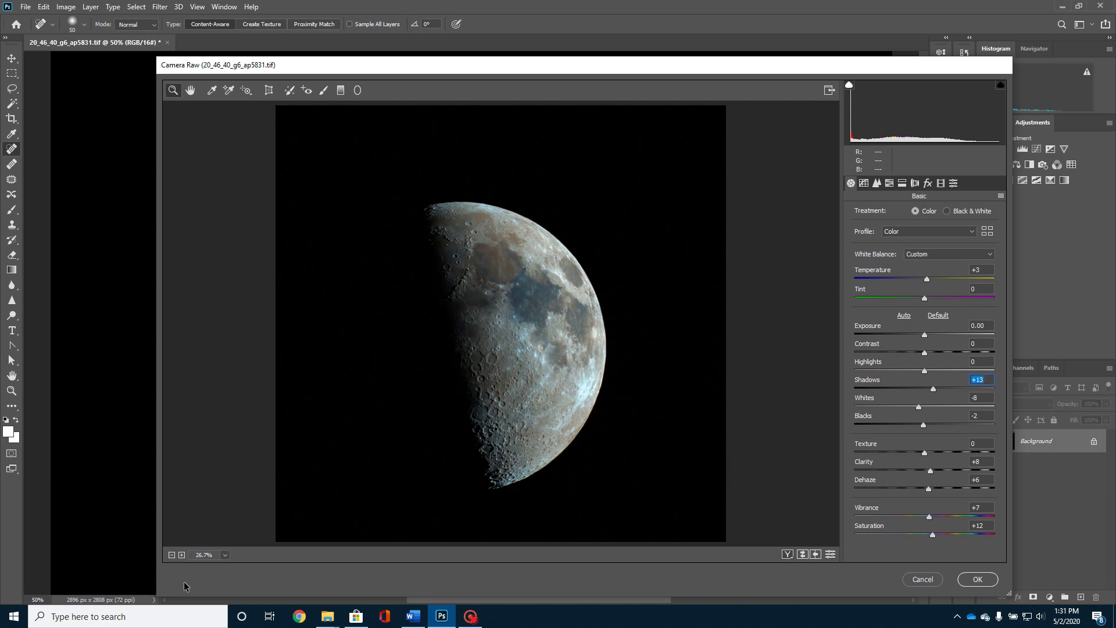
click(182, 556)
click(182, 555)
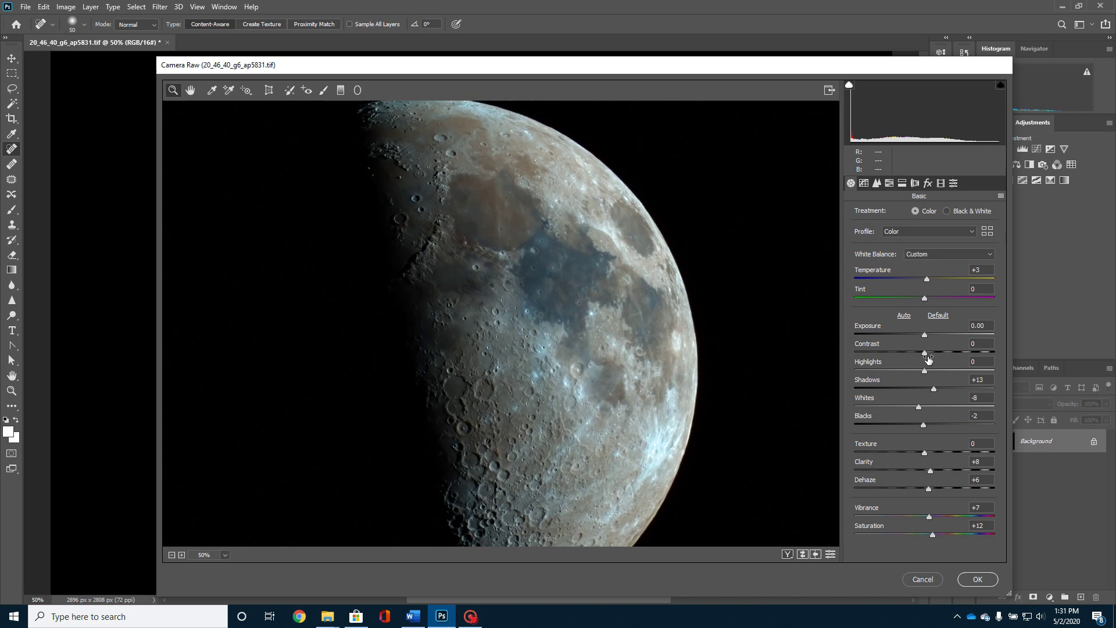
Step: In Camera Raw Detail, set Sharpening 17, Detail 31, luminance and colour noise reduction, then apply
click(877, 184)
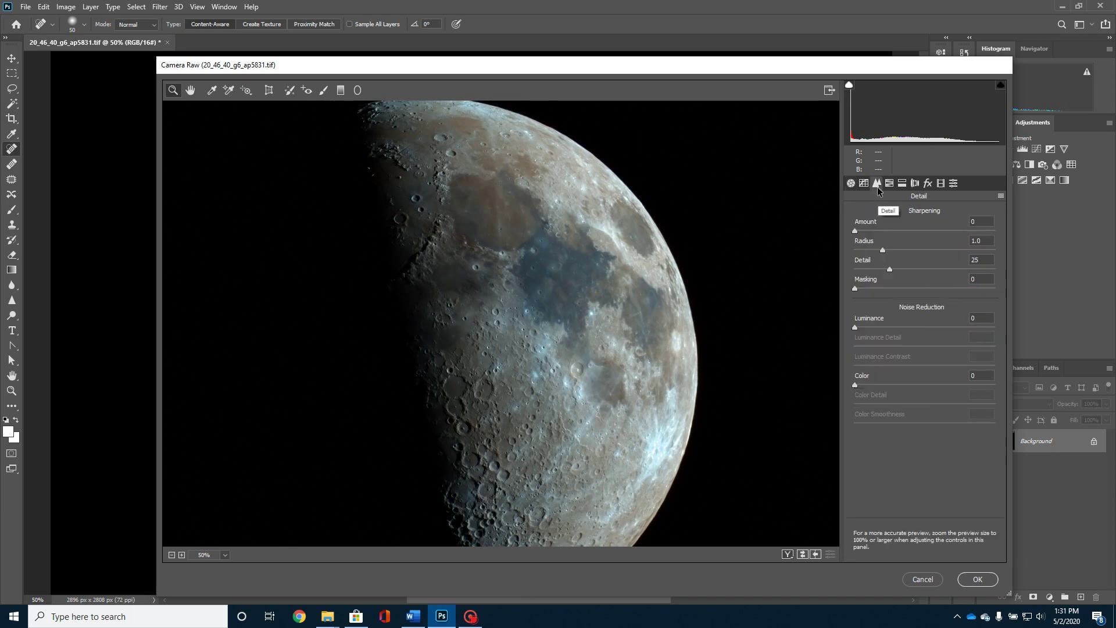
drag(856, 231, 871, 236)
drag(889, 269, 898, 274)
drag(859, 384, 888, 388)
drag(856, 327, 880, 328)
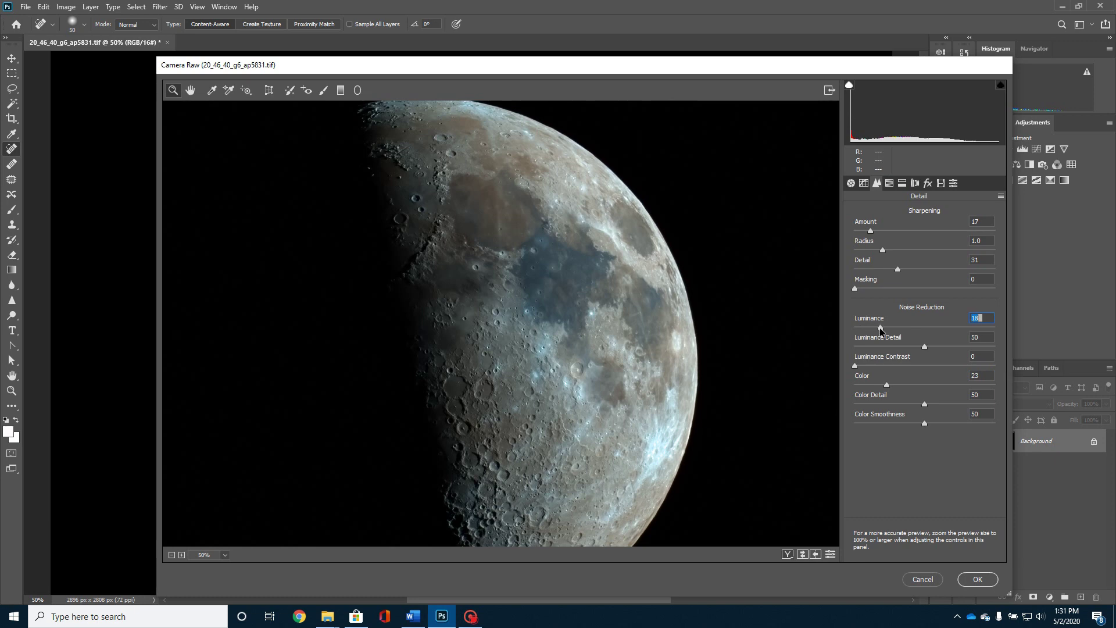
click(886, 386)
drag(924, 404, 929, 407)
click(975, 580)
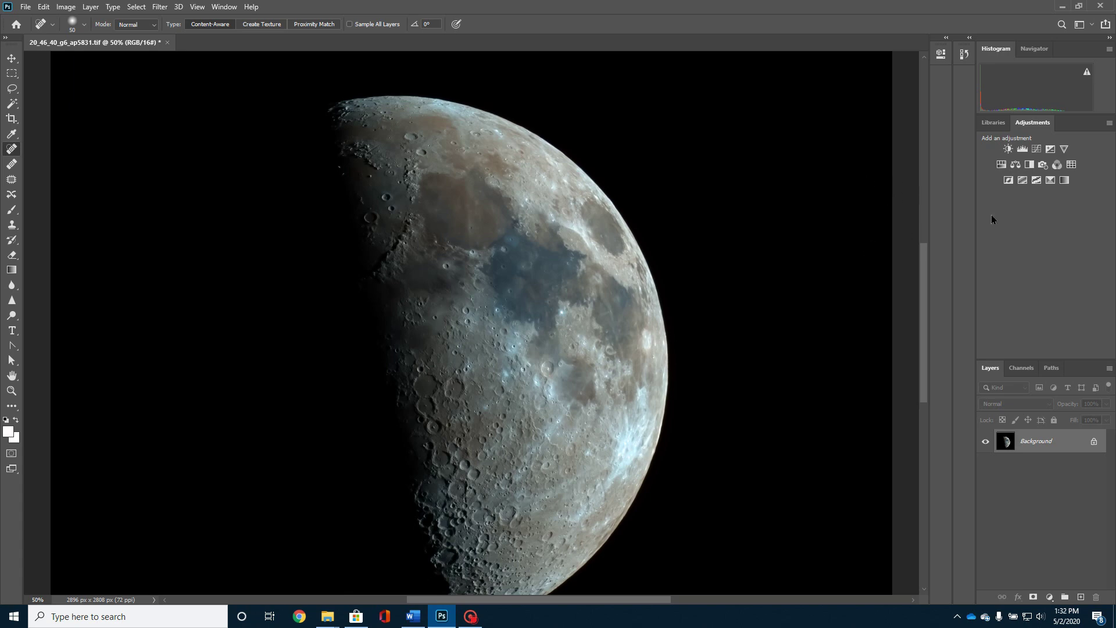
Step: Add a Color Balance layer with midtones at Cyan-Red +13 and Yellow-Blue -6
click(1015, 165)
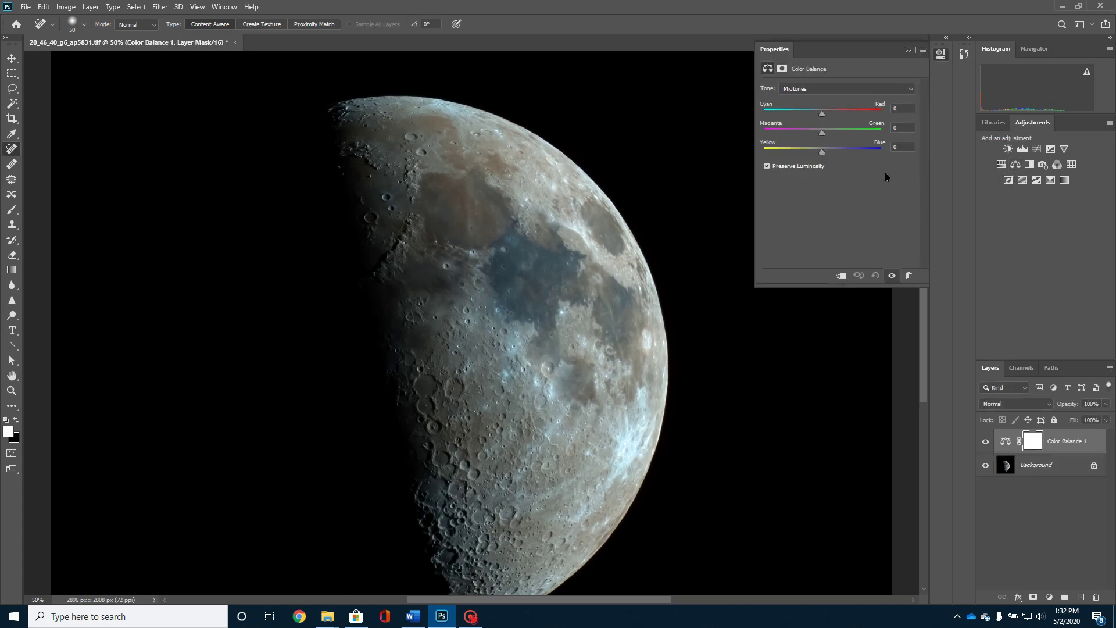
click(822, 115)
drag(822, 116, 825, 115)
drag(831, 126, 819, 152)
click(908, 50)
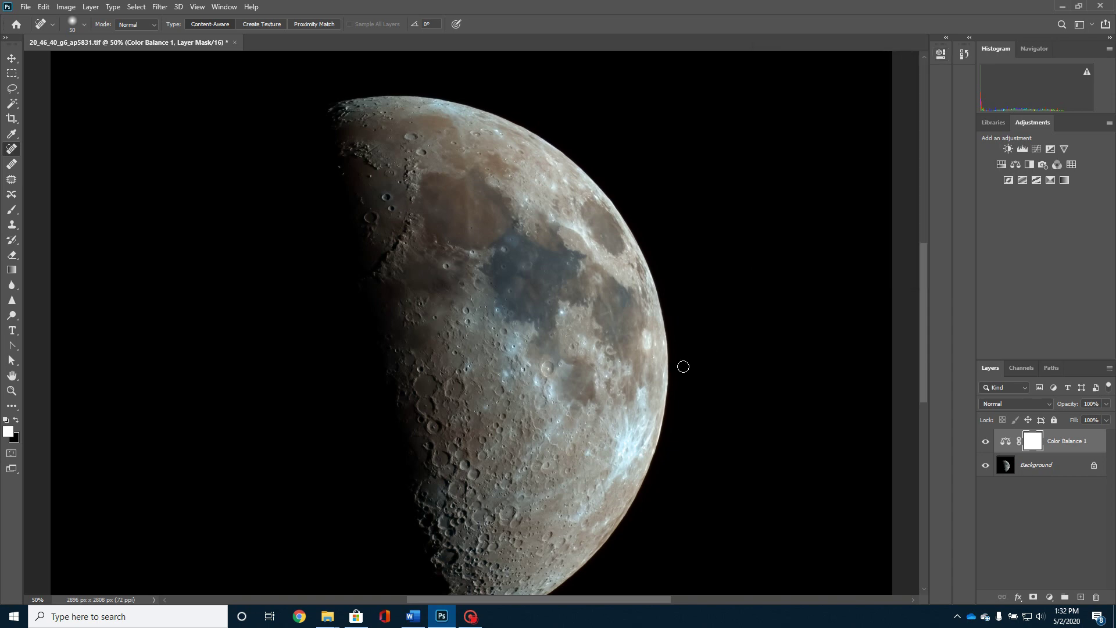
Step: Zoom out with Ctrl+- and flatten Color Balance 1 into the Background layer
key(ctrl+minus)
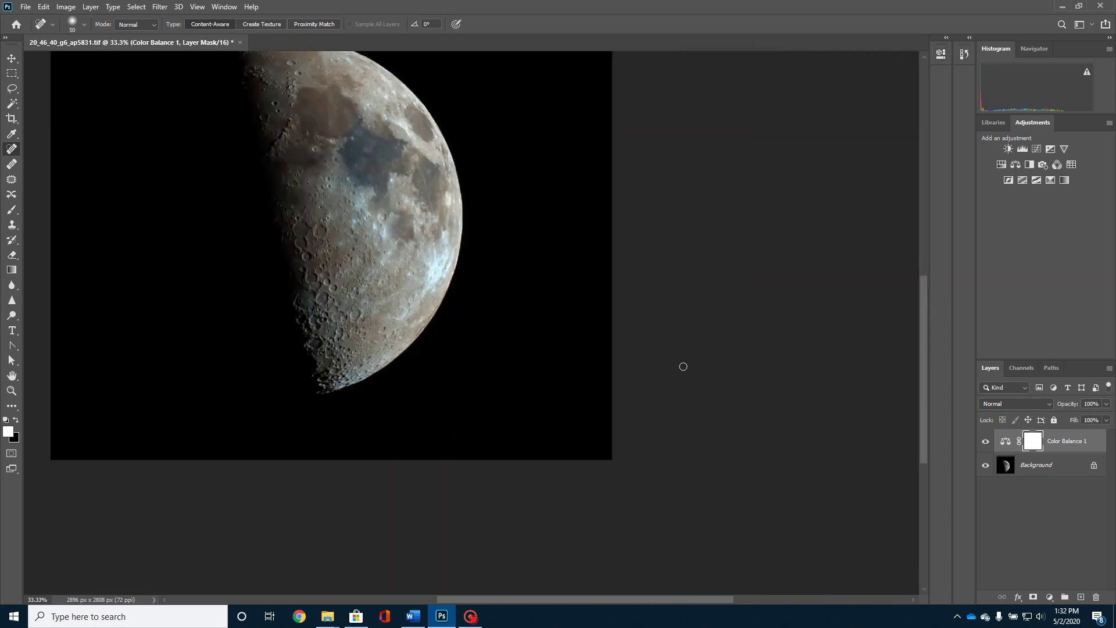
drag(924, 298, 926, 269)
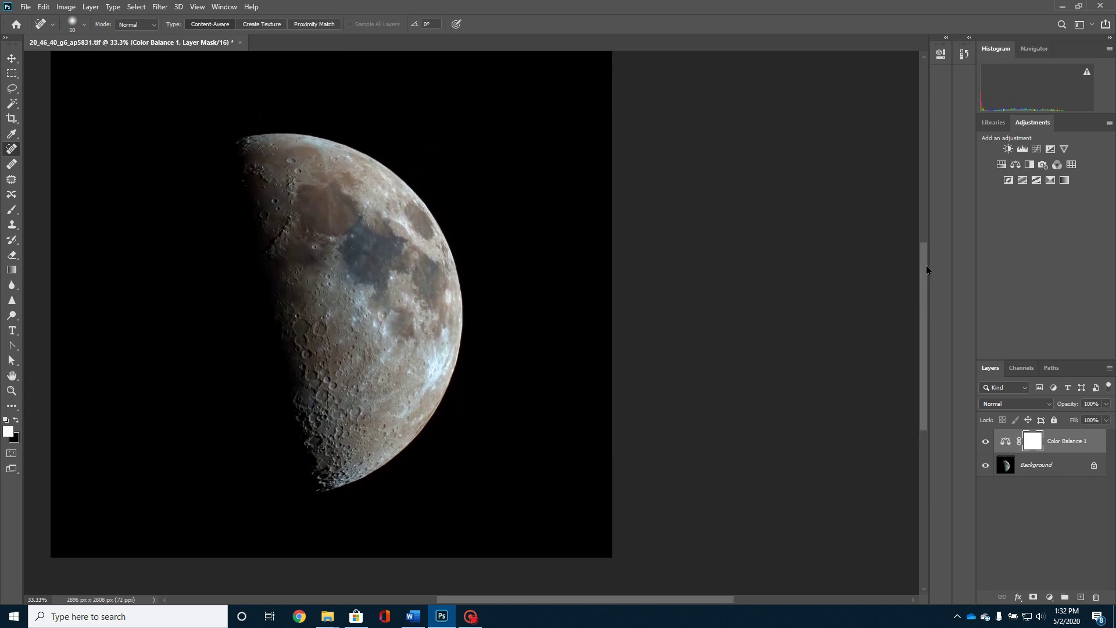
right_click(997, 472)
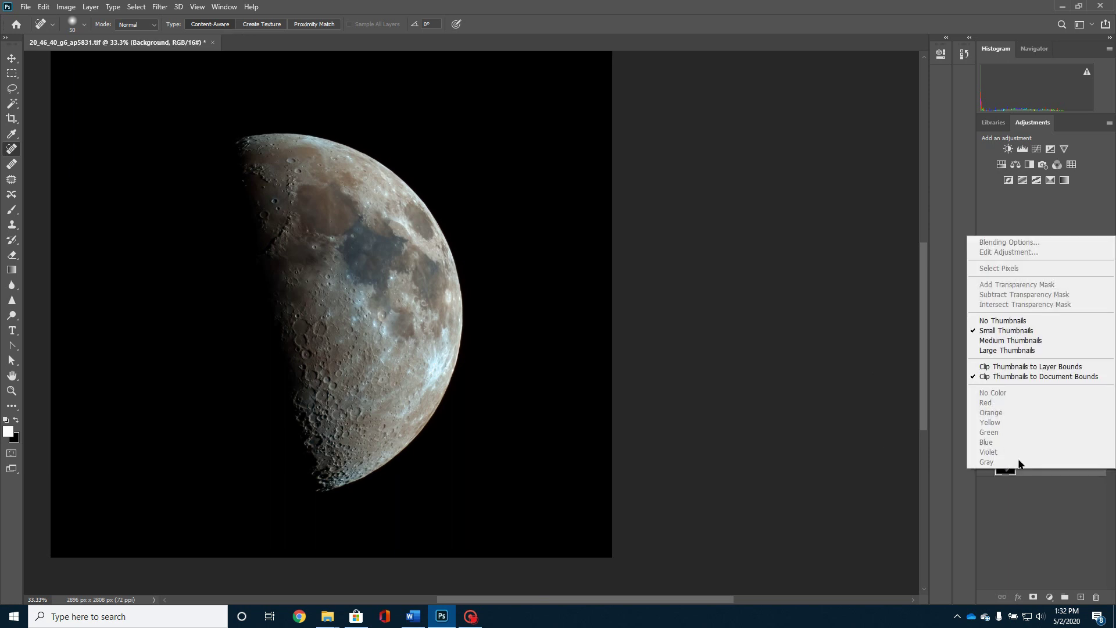
right_click(1025, 472)
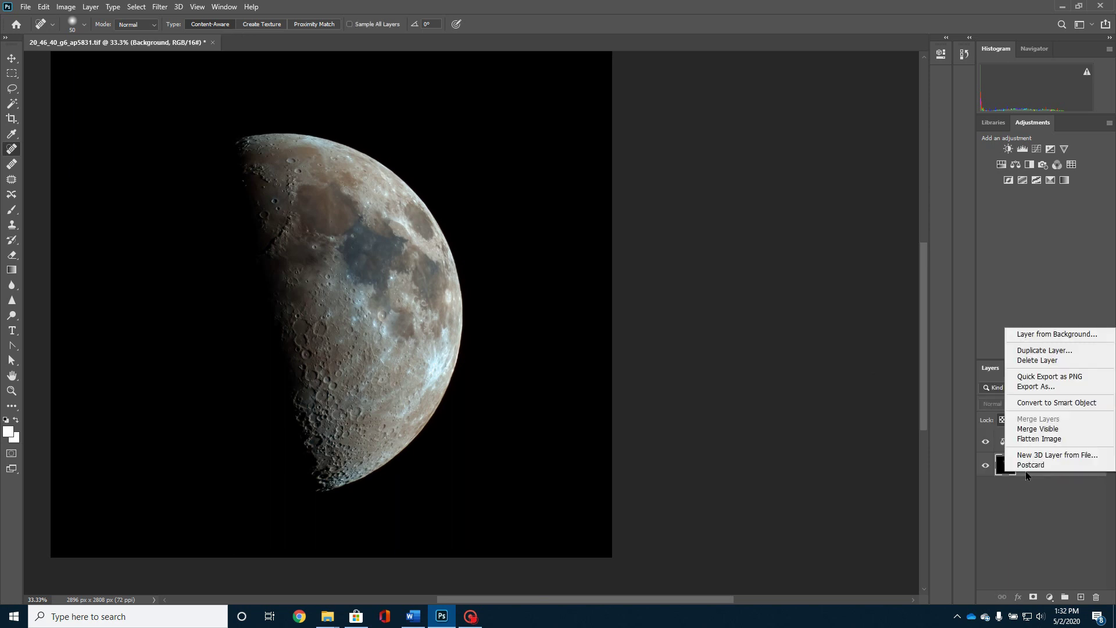
click(1038, 439)
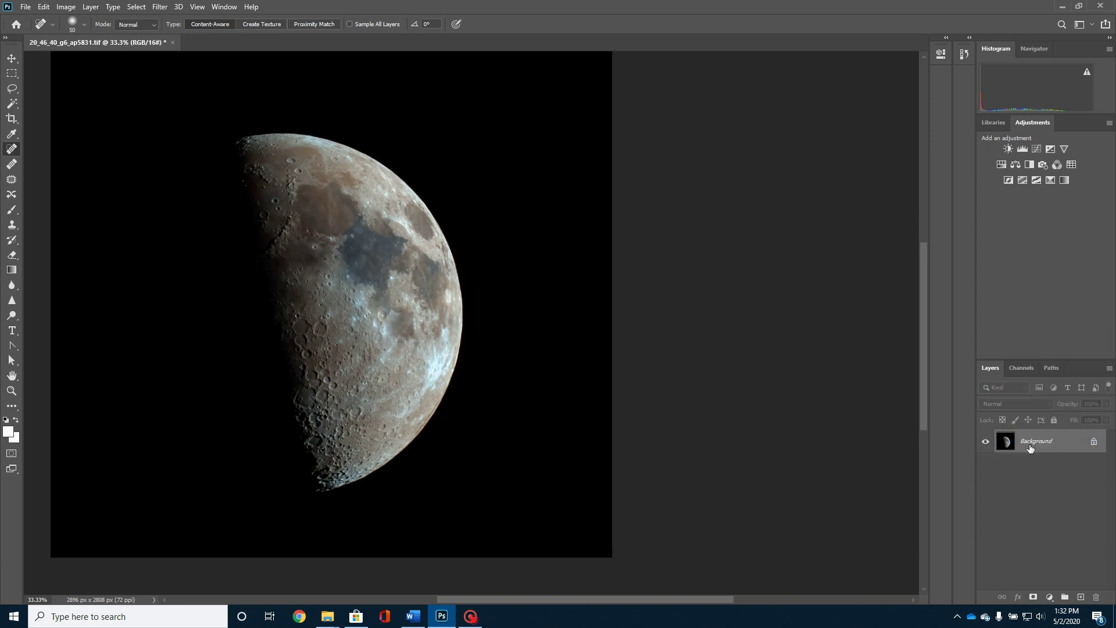